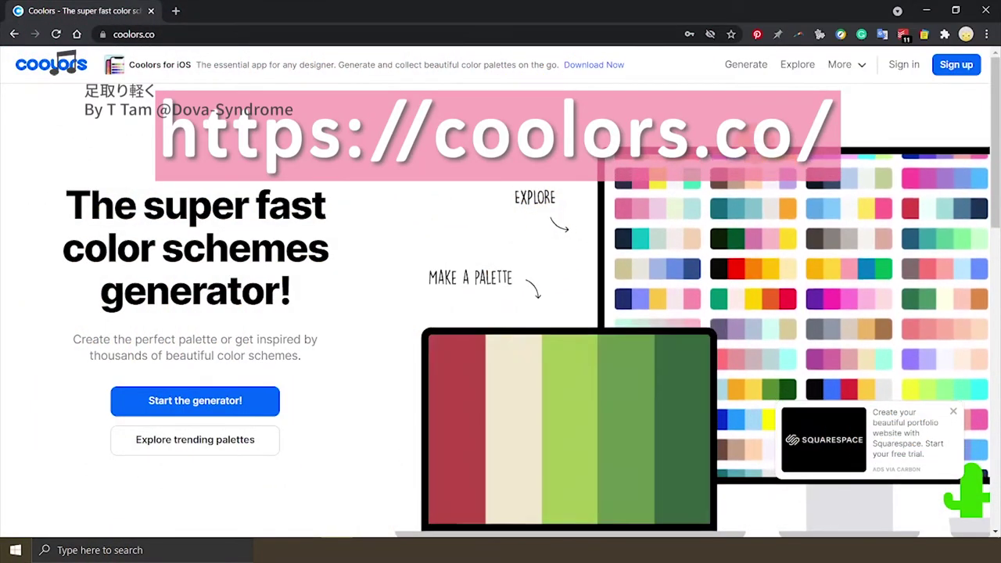
# Dismiss the Join Coolors form and sign into the existing account with the autofilled credentials
pyautogui.click(956, 67)
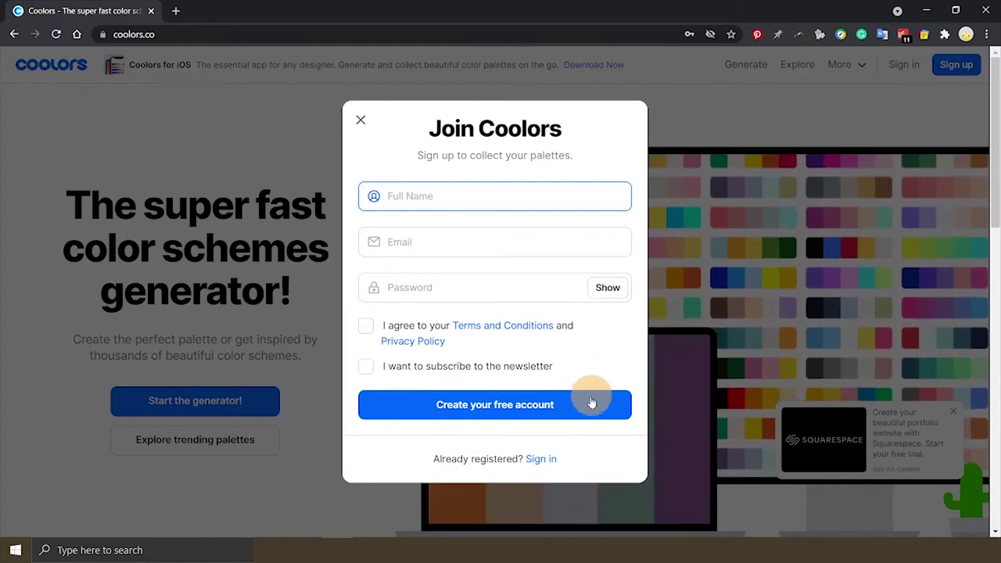
pyautogui.click(362, 122)
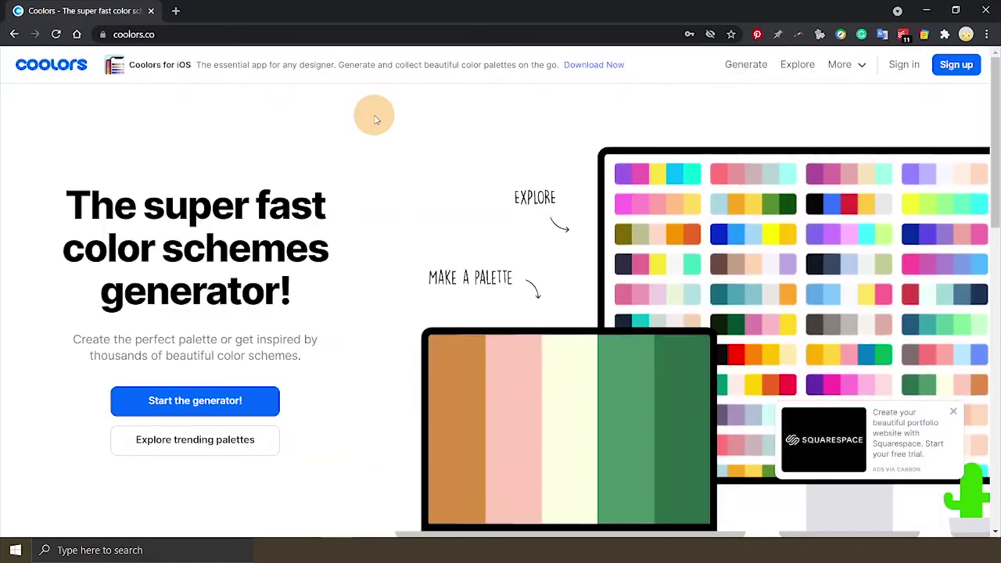
pyautogui.click(903, 65)
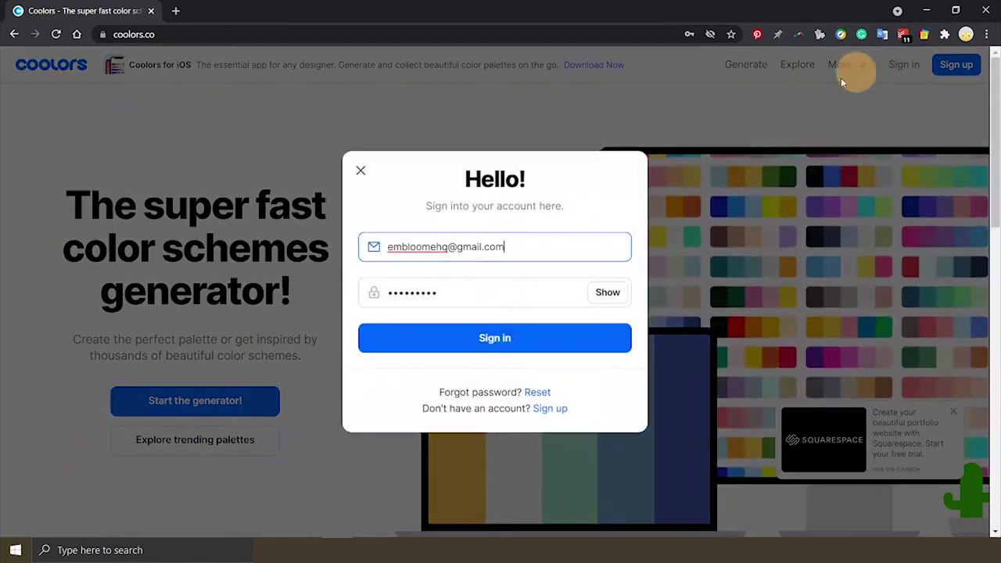
pyautogui.click(475, 343)
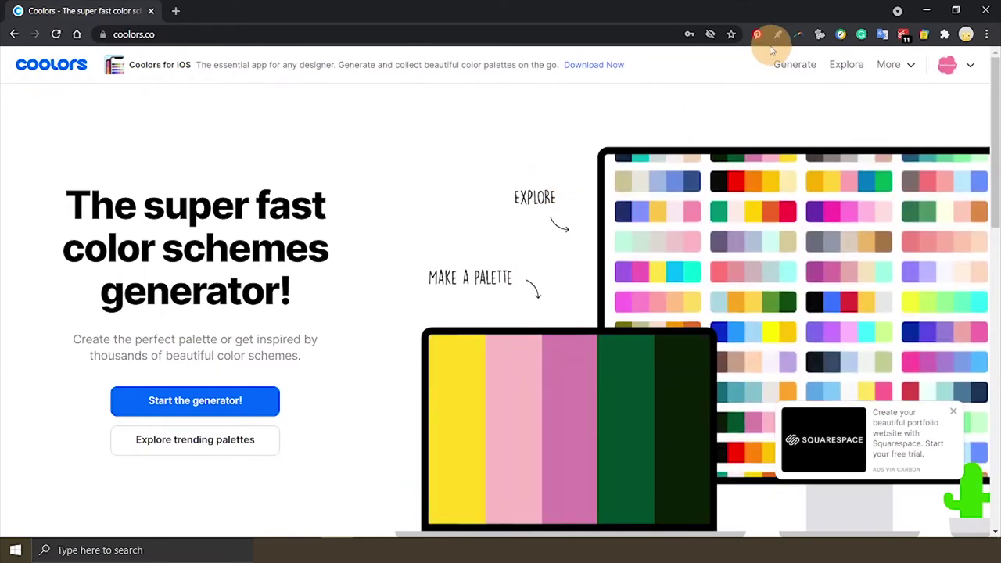
# In the generator, hide both ads and remove the Lavender Blue and French Sky Blue columns
pyautogui.click(792, 67)
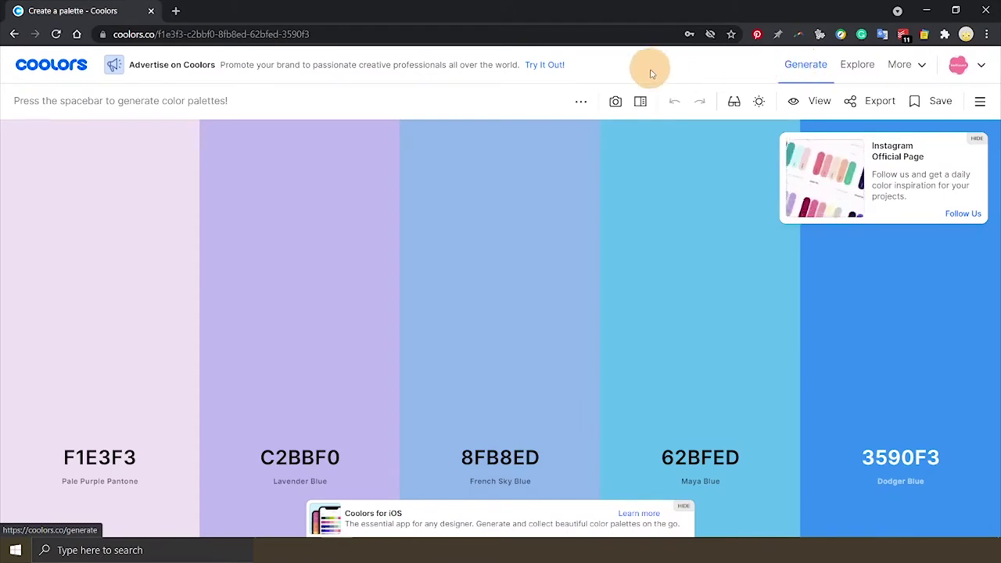
pyautogui.click(977, 139)
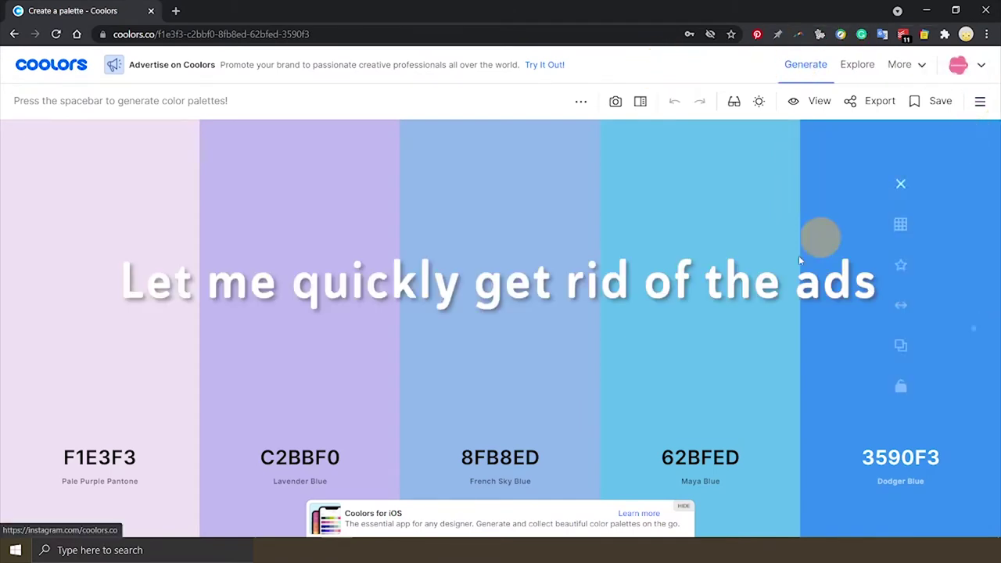
pyautogui.click(684, 506)
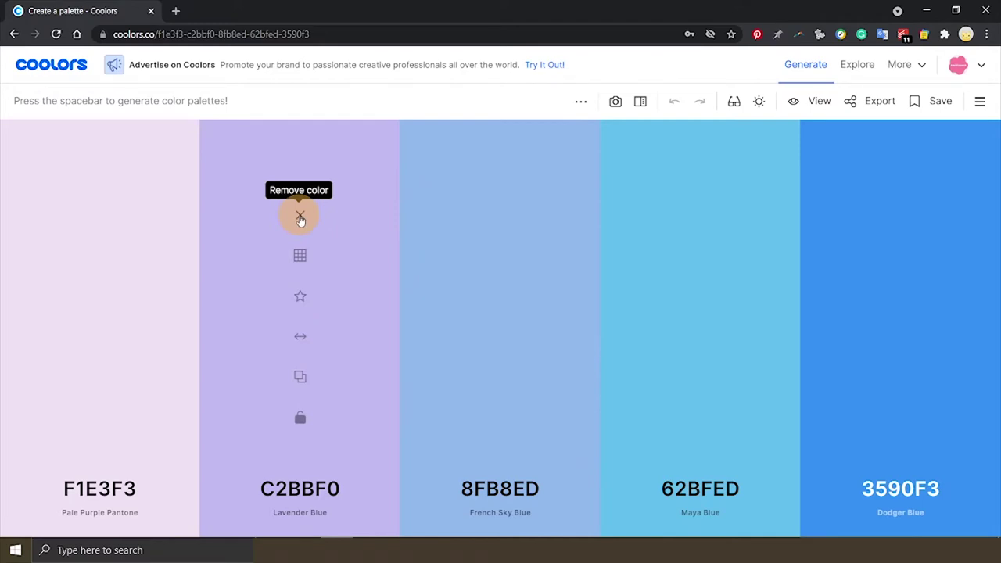
pyautogui.click(300, 218)
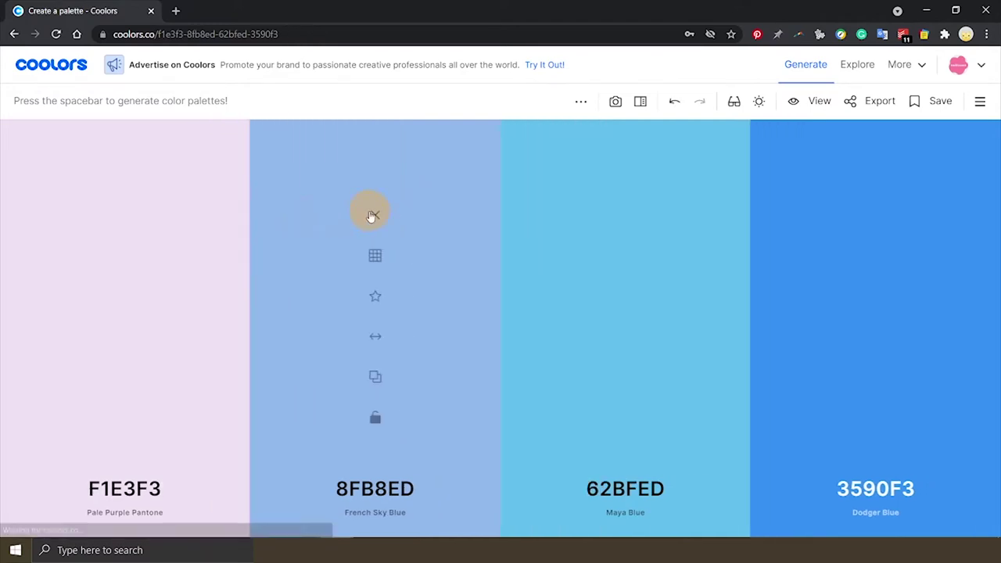
pyautogui.click(373, 216)
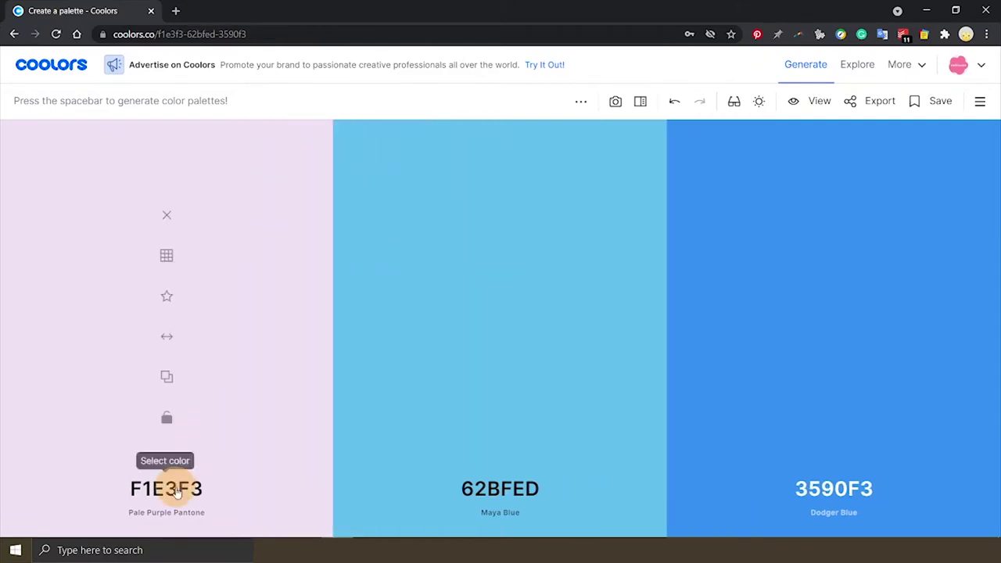
# Try the visual Picker format on the first colour, testing hues and orange tones, then close it
pyautogui.click(175, 489)
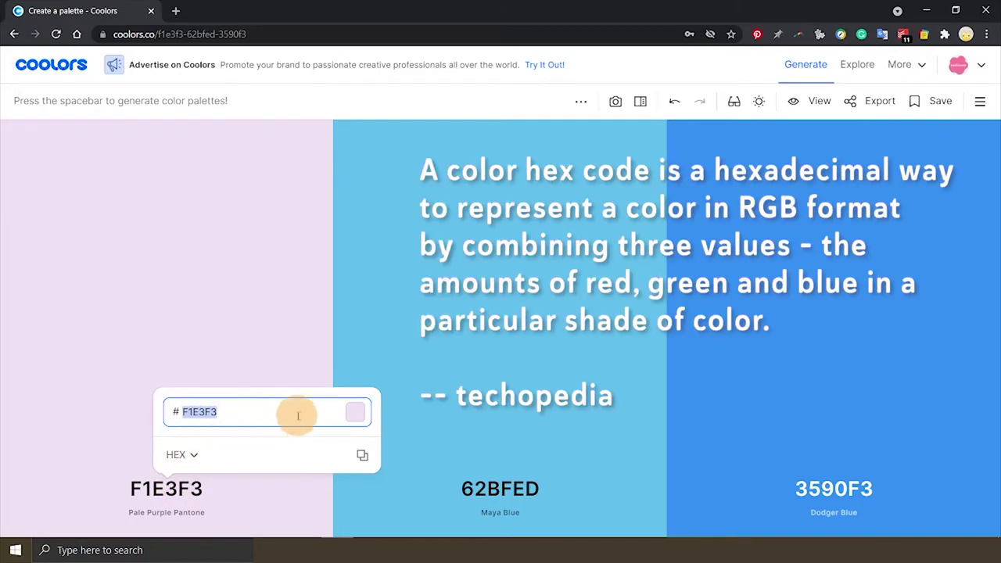
pyautogui.click(196, 457)
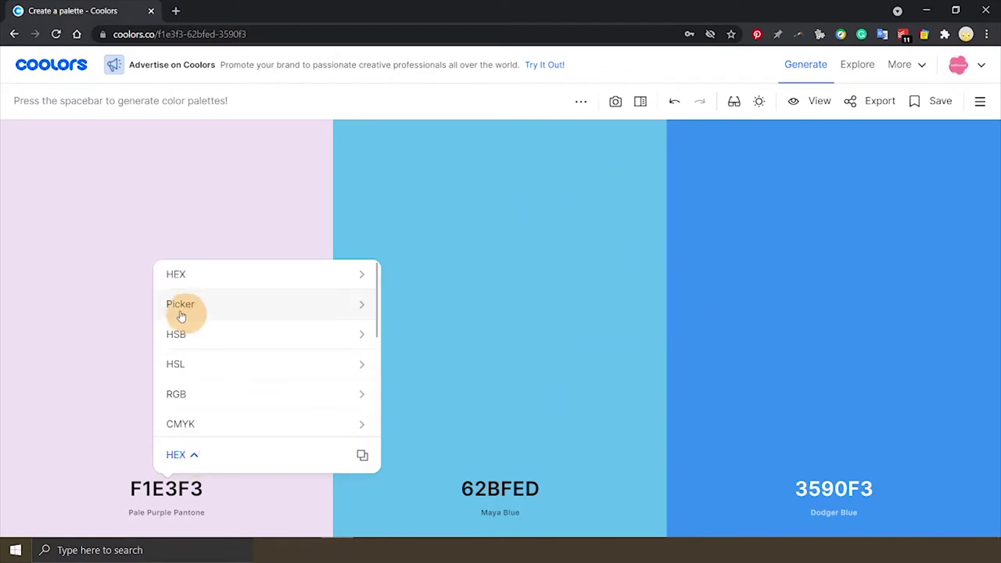
pyautogui.click(313, 307)
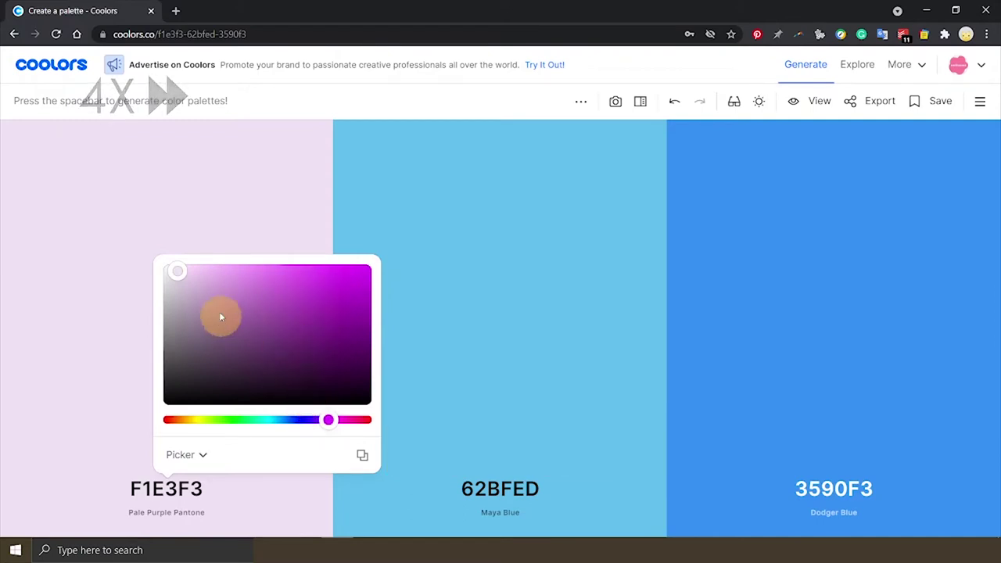
pyautogui.moveTo(328, 420); pyautogui.dragTo(177, 420)
pyautogui.click(284, 342)
pyautogui.click(331, 288)
pyautogui.click(315, 275)
pyautogui.click(324, 274)
pyautogui.click(200, 455)
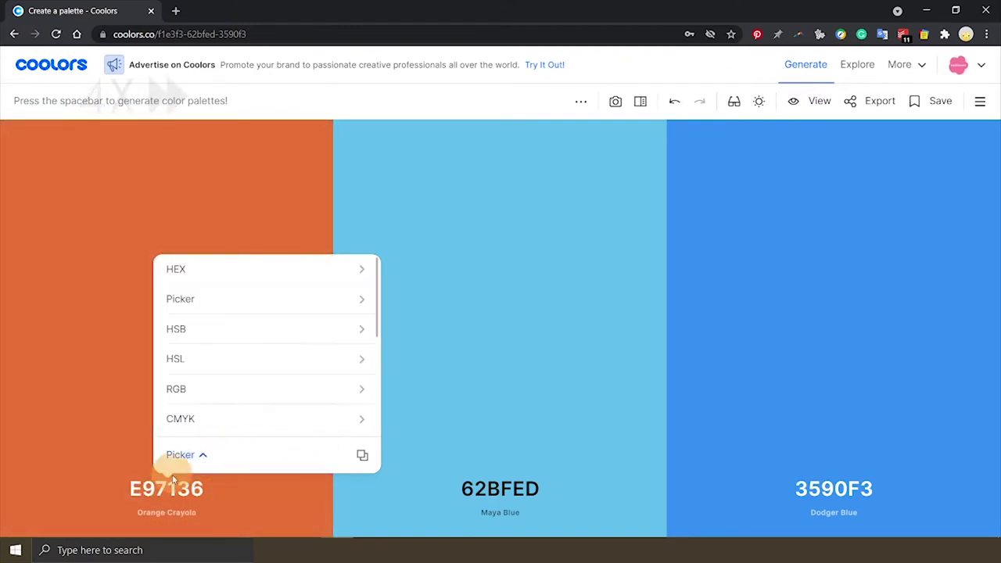
pyautogui.click(48, 430)
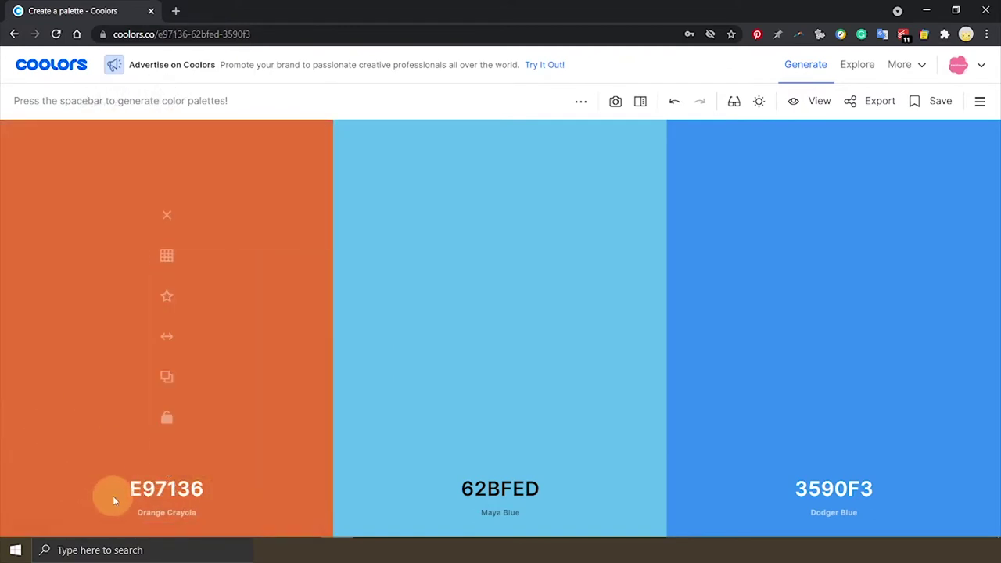
# Switch the first colour back to HEX and replace its code with F74F7B (Brink Pink)
pyautogui.click(160, 489)
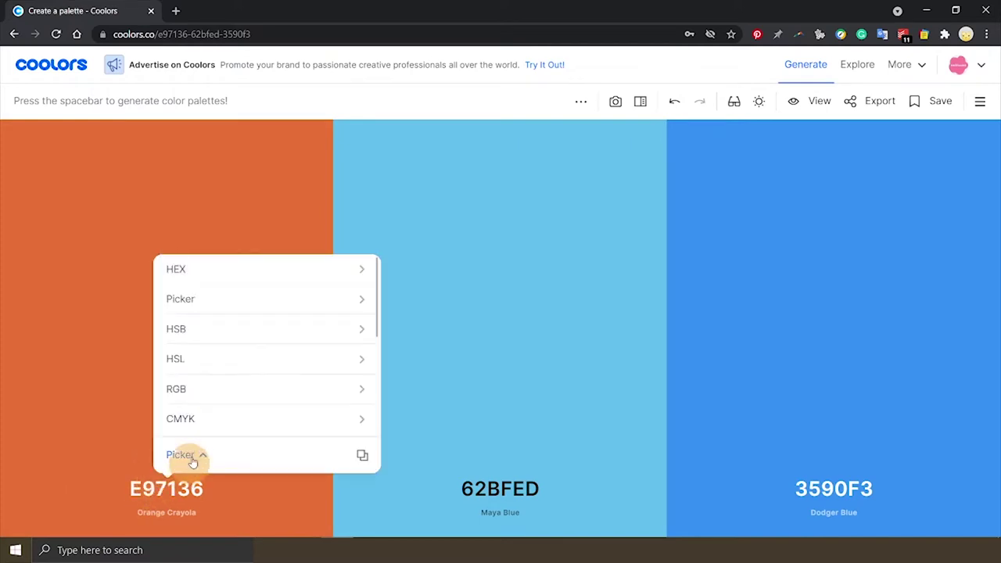
pyautogui.click(196, 274)
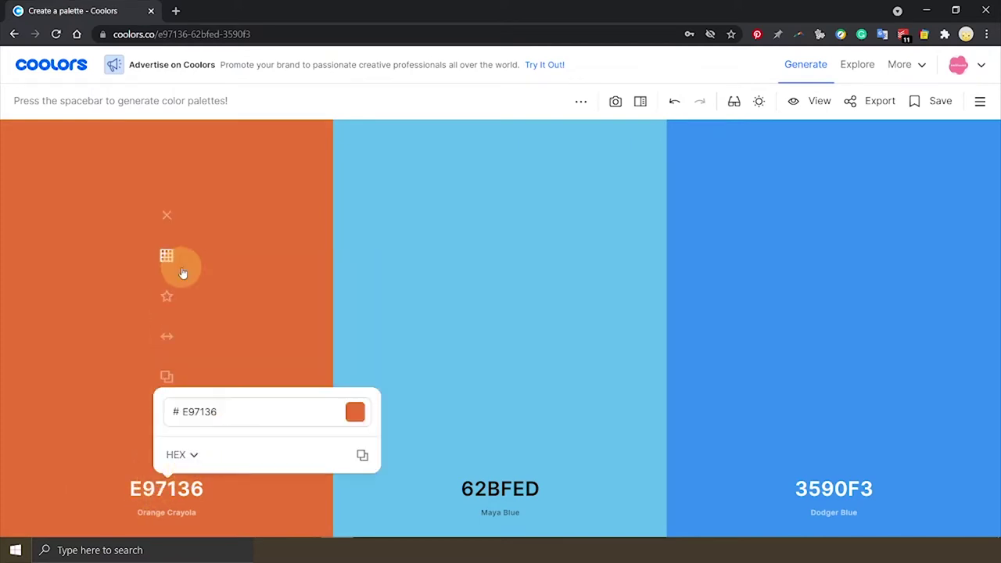
pyautogui.click(235, 412)
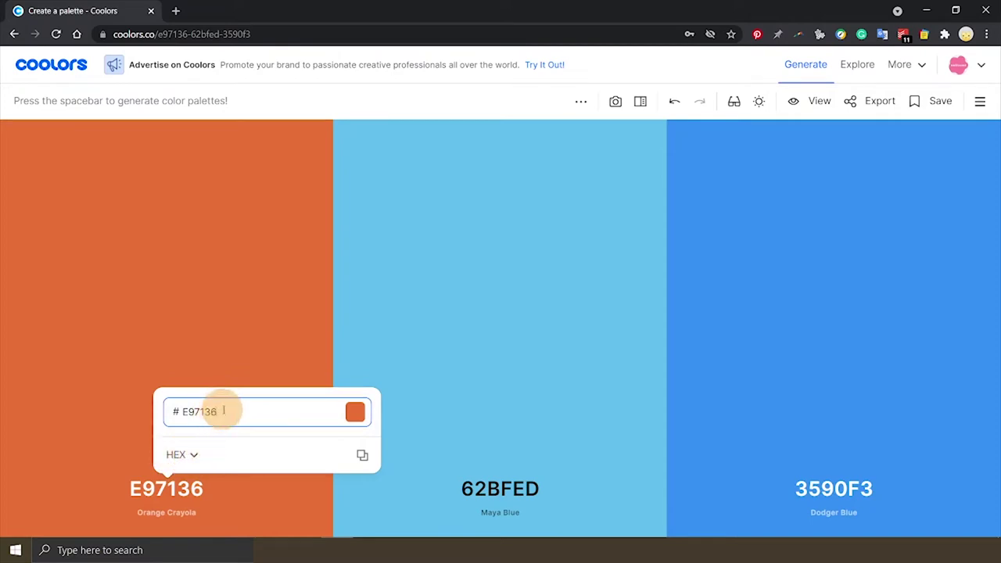
pyautogui.moveTo(223, 410); pyautogui.dragTo(174, 409)
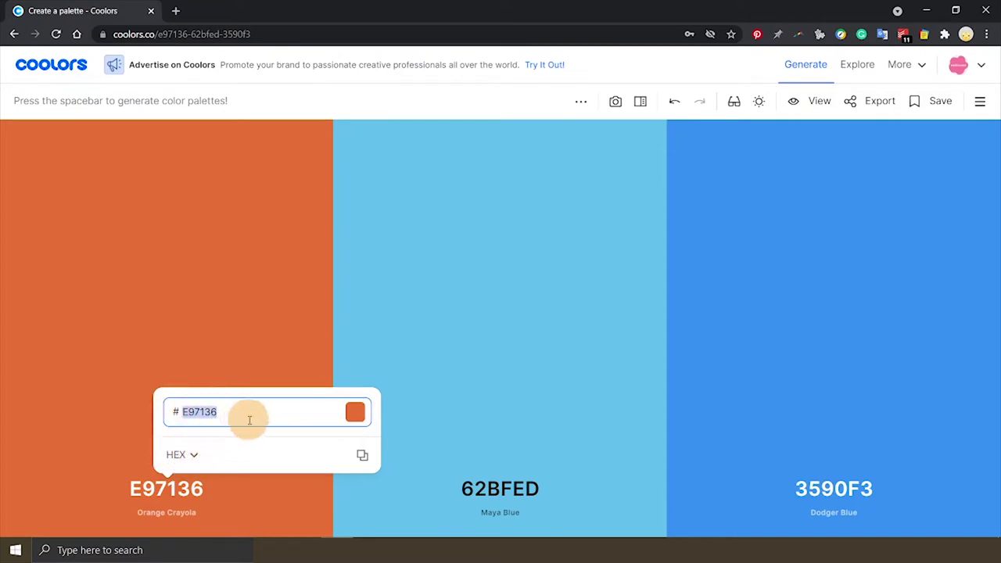
pyautogui.write('F74F7B')
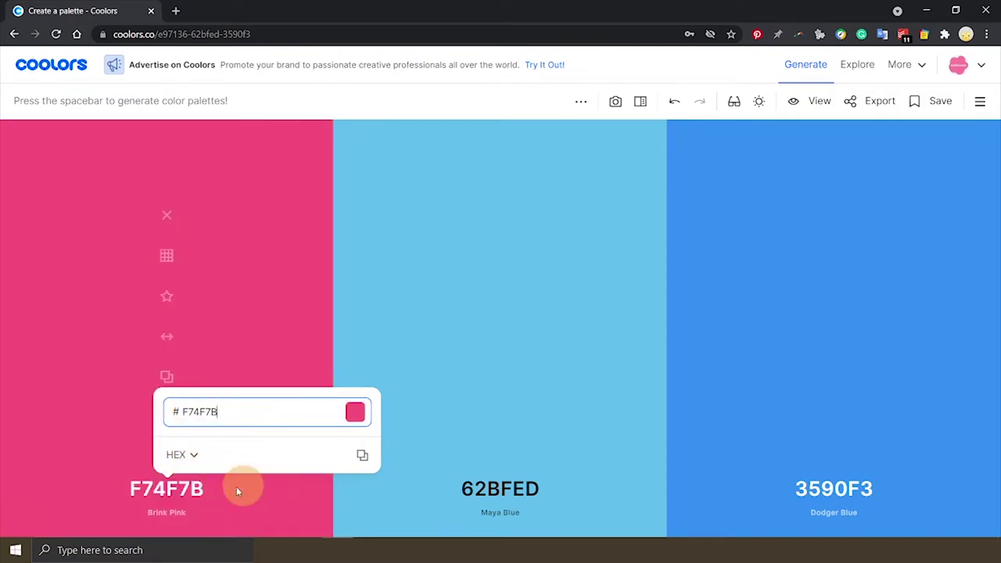
# Close the colour editor and lock the Brink Pink F74F7B column
pyautogui.click(76, 430)
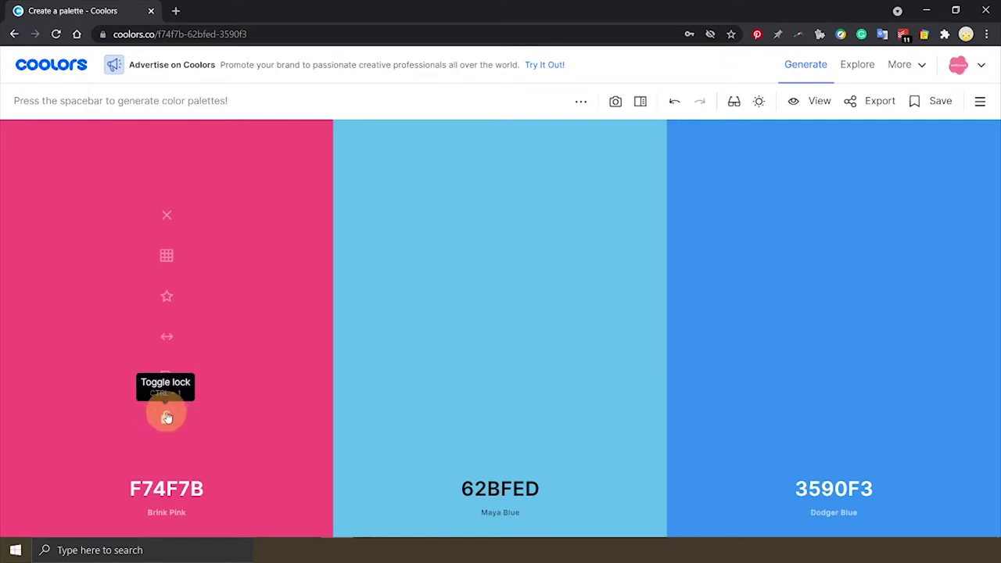
pyautogui.click(168, 423)
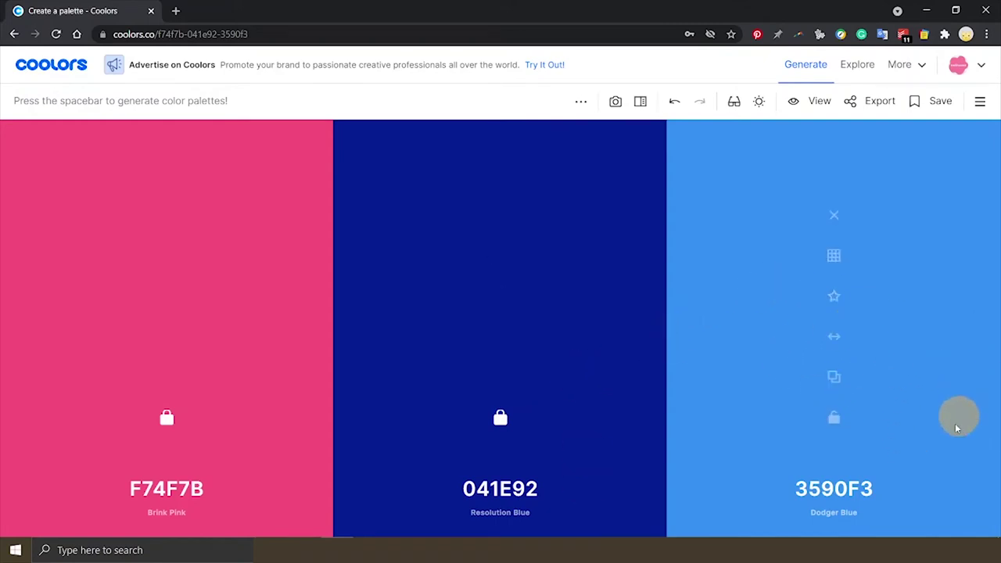
# Regenerate with the spacebar until the unlocked third colour becomes lavender C0B9DF
pyautogui.press('space')
pyautogui.press('space')
pyautogui.press('space')
pyautogui.press('space')
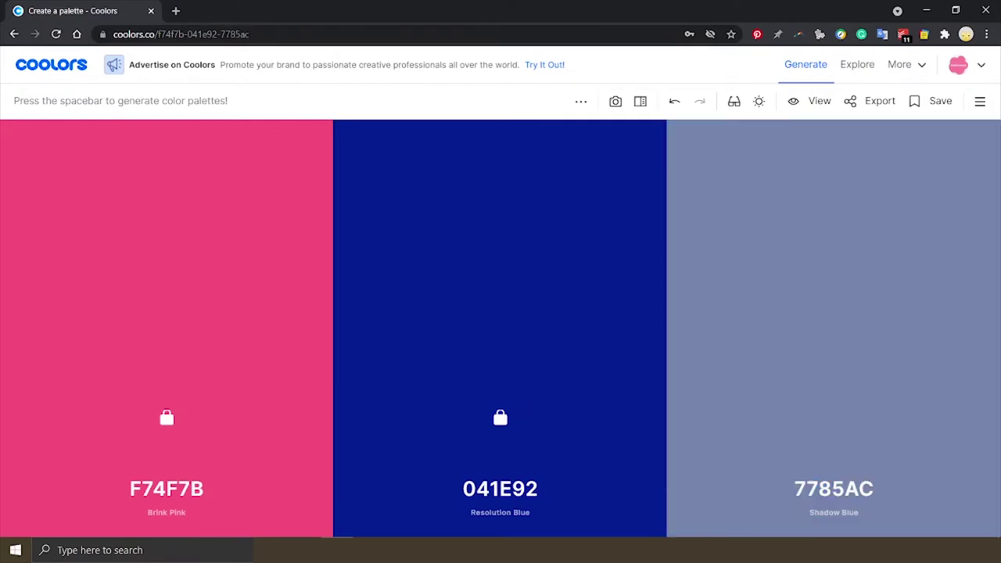
pyautogui.press('space')
pyautogui.press('space')
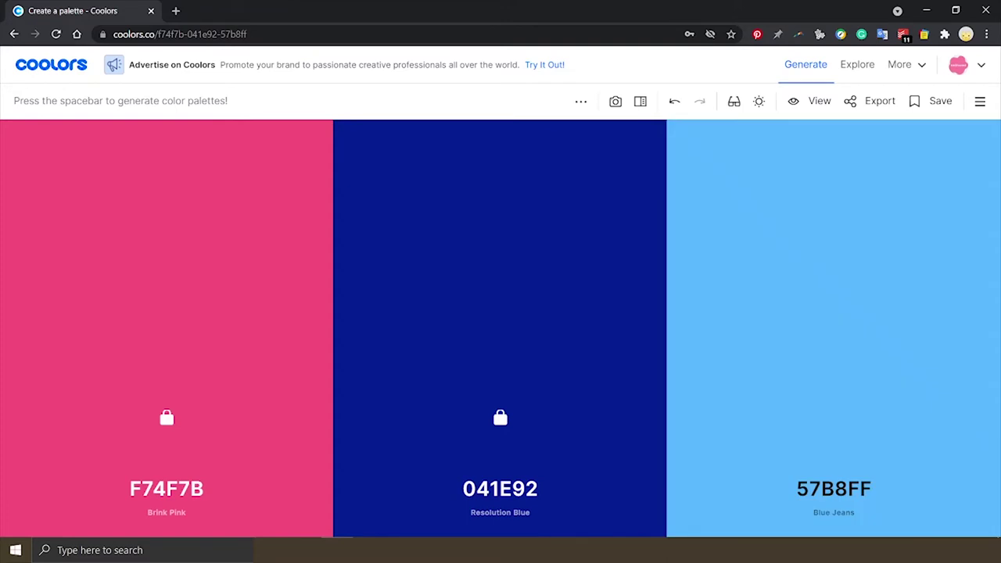
pyautogui.press('space')
pyautogui.press('space')
pyautogui.press('space')
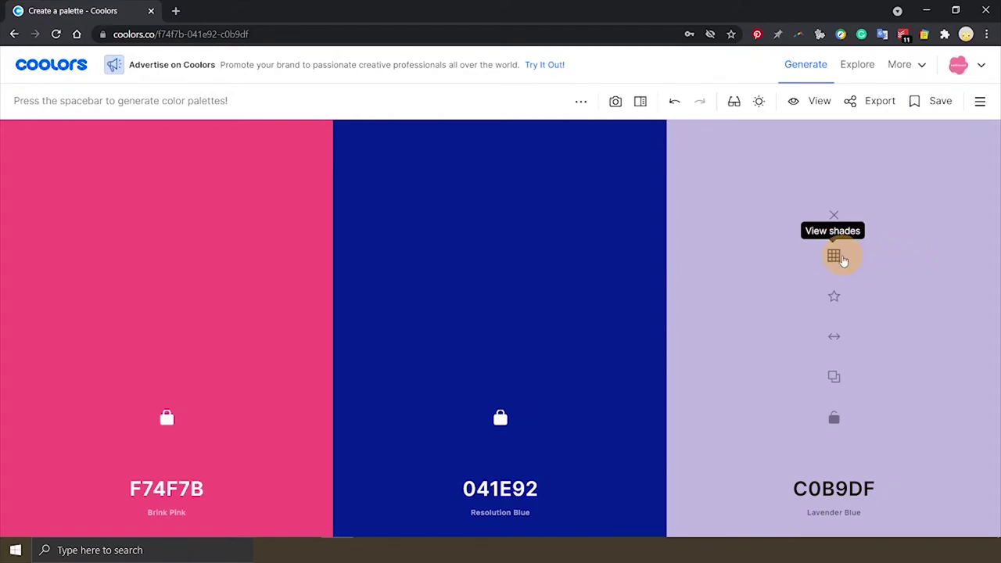
# Try shades 9A8FCC, 8E81C5 and 7565B8, settle the third colour on 9B8FCC Blue Bell, and lock it
pyautogui.click(834, 257)
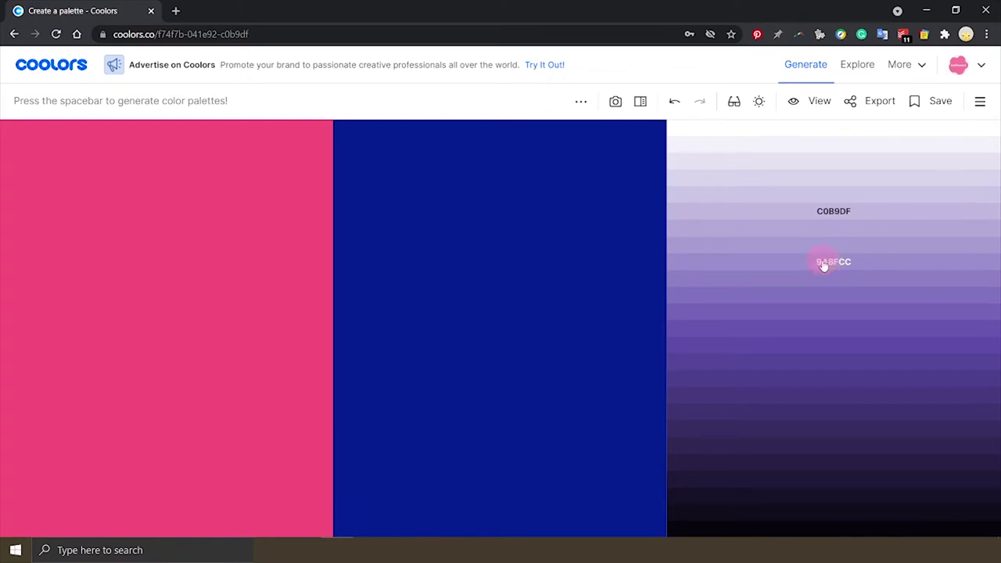
pyautogui.click(824, 266)
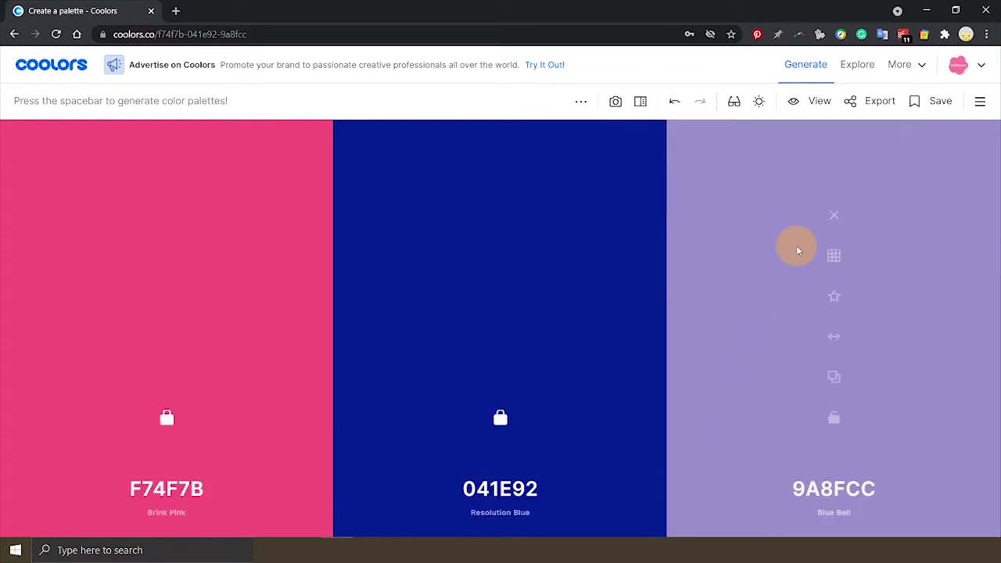
pyautogui.click(832, 255)
pyautogui.click(818, 278)
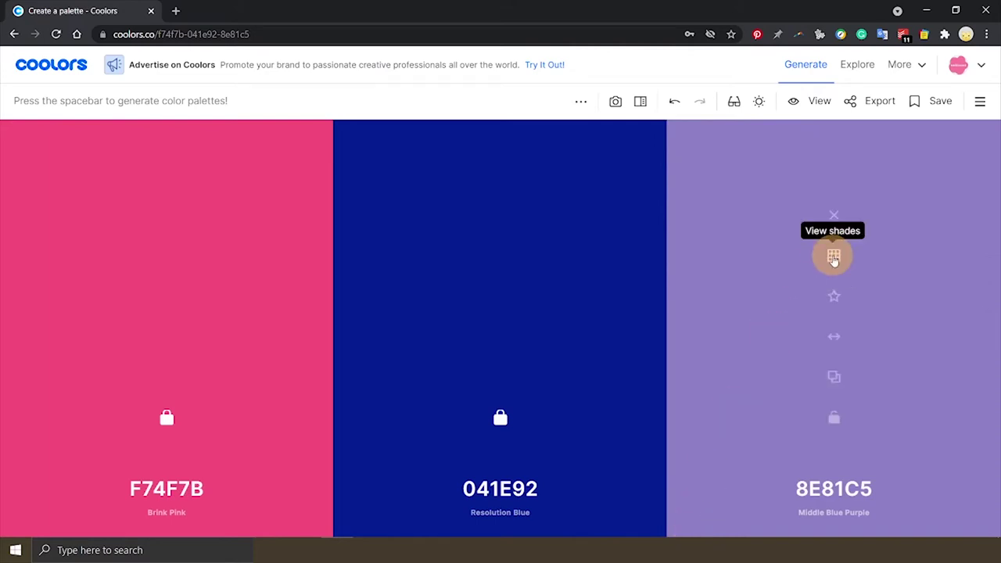
pyautogui.click(834, 259)
pyautogui.click(834, 303)
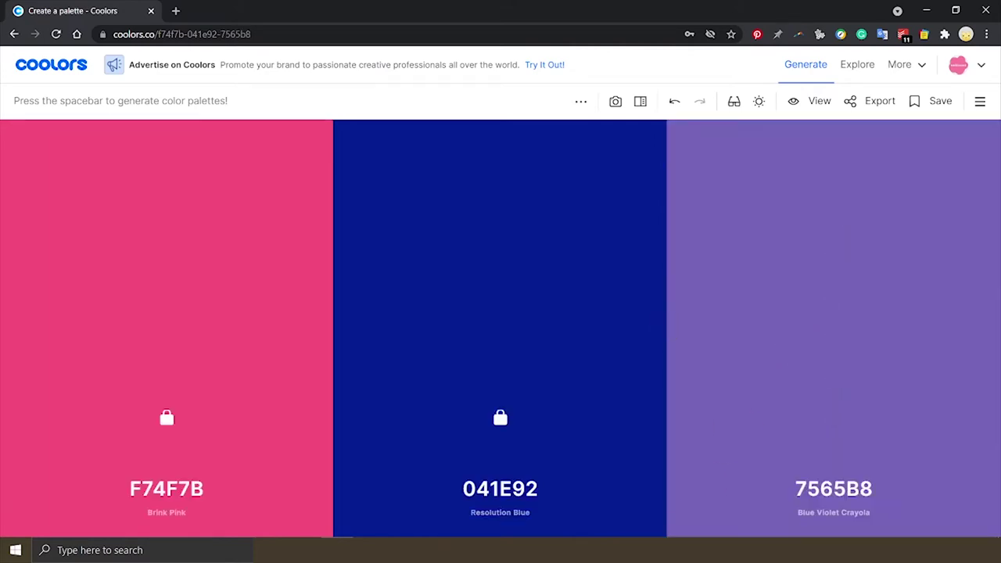
pyautogui.click(832, 256)
pyautogui.click(829, 263)
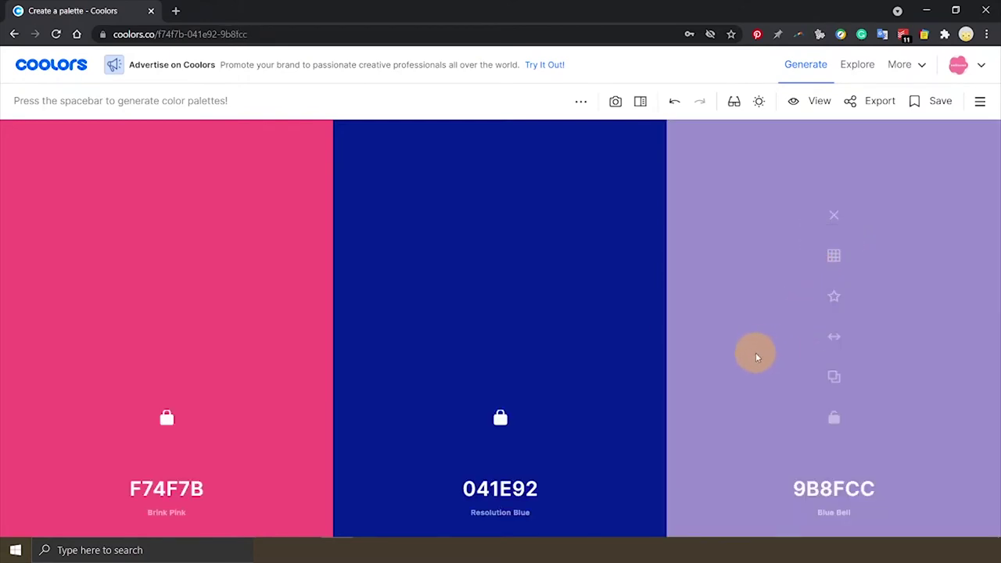
pyautogui.click(834, 418)
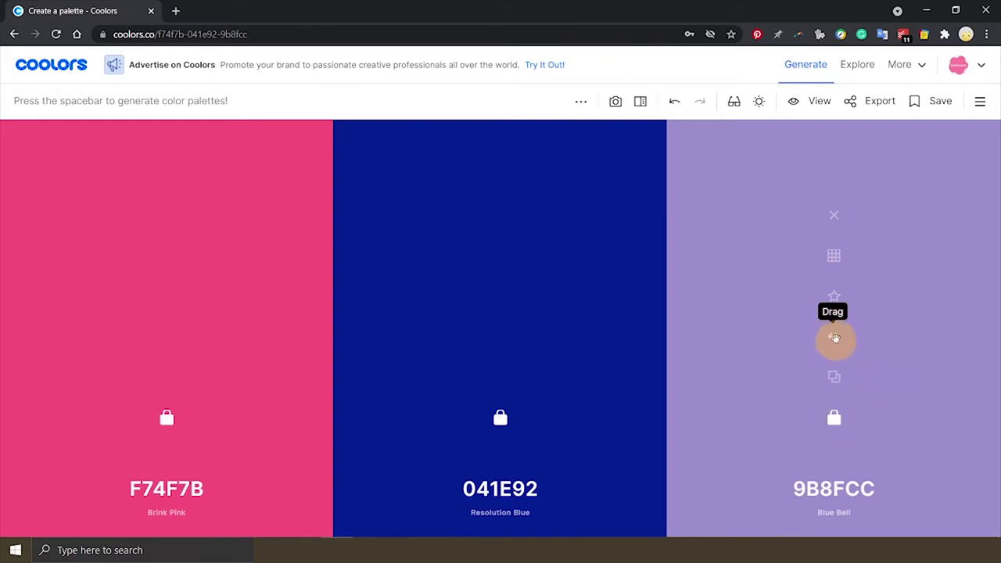
# Drag the Blue Bell column into the middle slot between the pink and Resolution Blue
pyautogui.moveTo(834, 335); pyautogui.dragTo(167, 341)
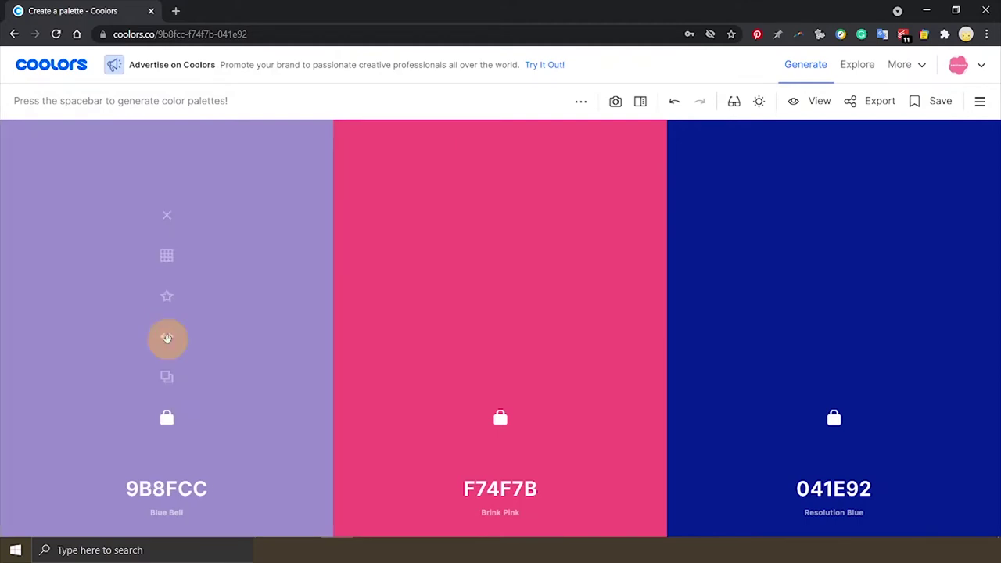
pyautogui.moveTo(164, 346); pyautogui.dragTo(624, 445)
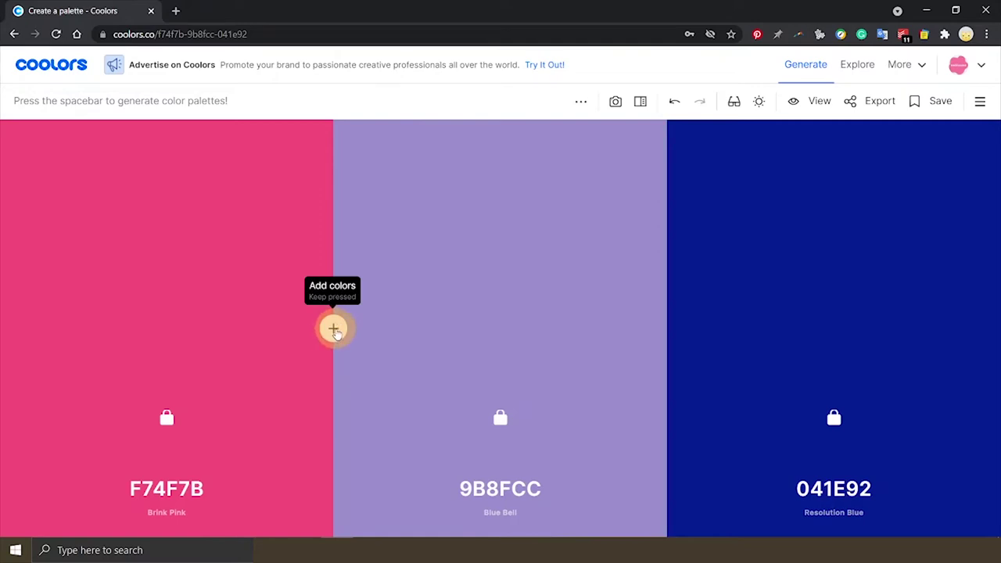
# Add a colour after Brink Pink and cycle its shades until it reads D289B4 Middle Purple
pyautogui.click(333, 330)
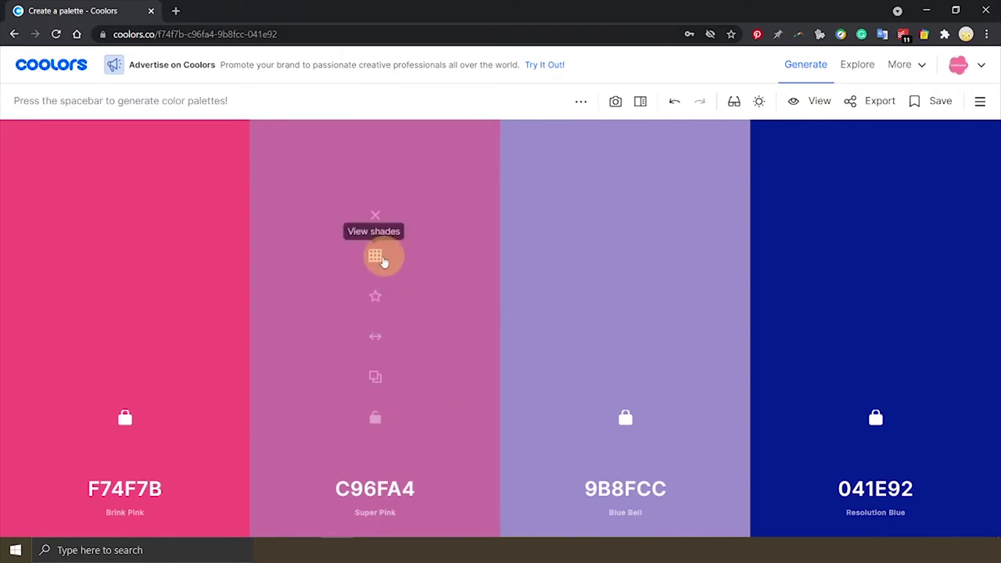
pyautogui.click(375, 256)
pyautogui.click(417, 227)
pyautogui.click(376, 256)
pyautogui.click(464, 410)
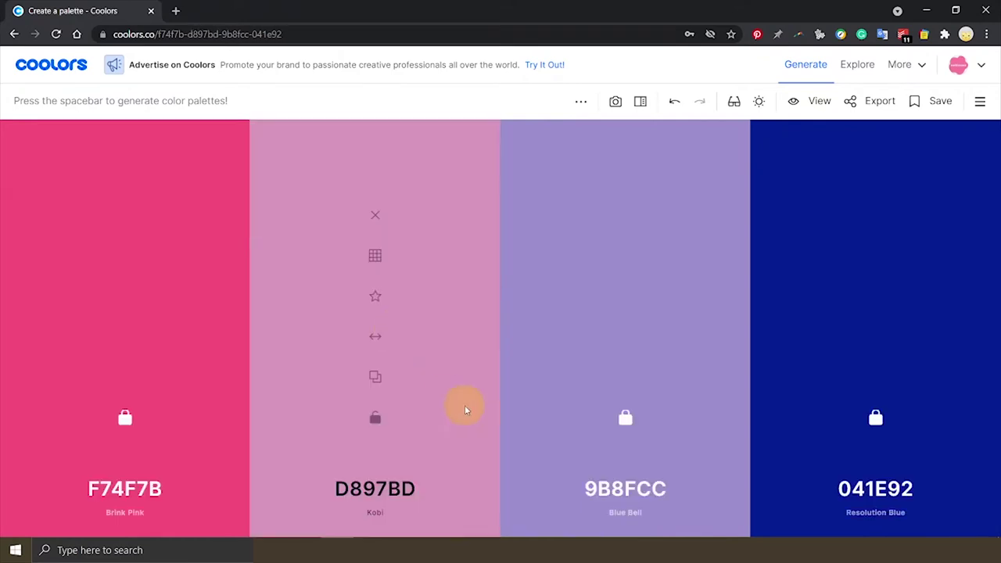
pyautogui.click(376, 255)
pyautogui.click(375, 279)
pyautogui.click(377, 256)
pyautogui.click(381, 261)
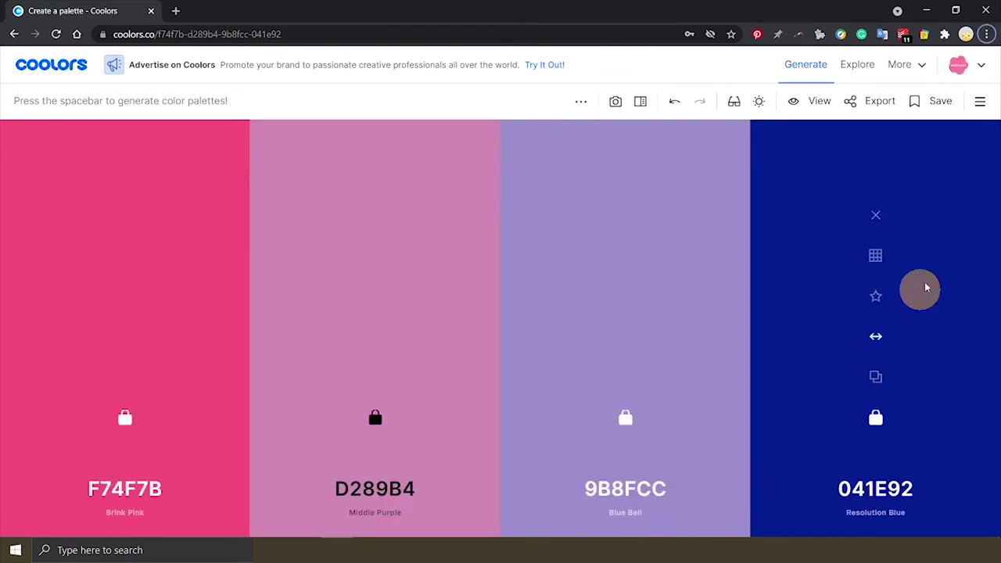
# Save the palette as 'Wedding palette test 1' and check it in the Saved palettes panel
pyautogui.click(937, 104)
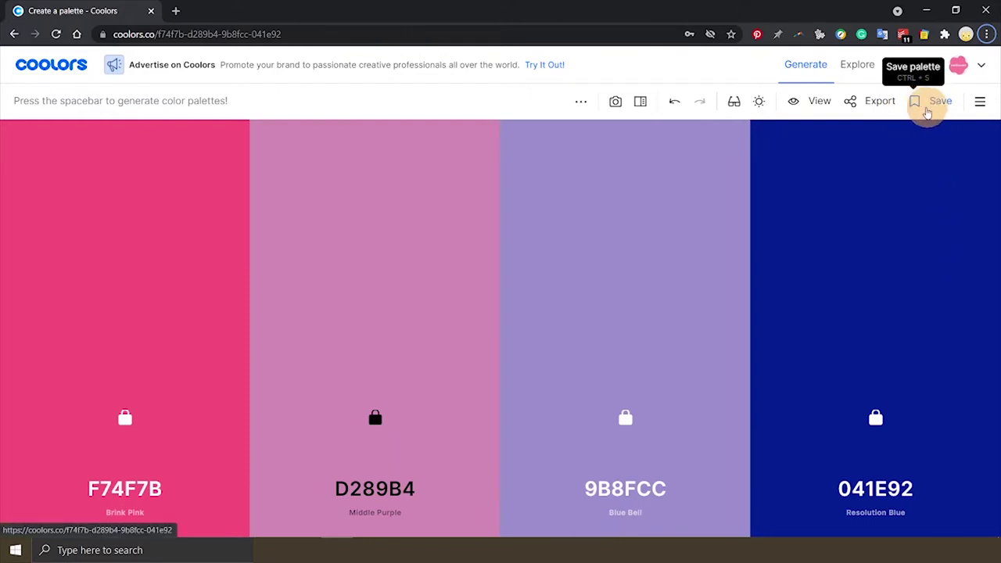
pyautogui.click(935, 105)
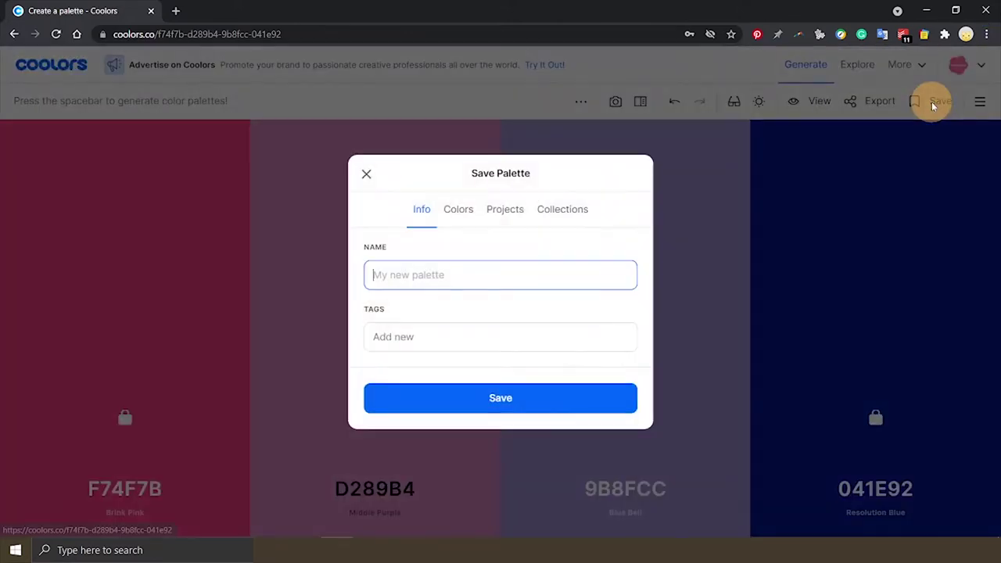
pyautogui.click(469, 275)
pyautogui.write('Wedding palette test 1')
pyautogui.click(493, 410)
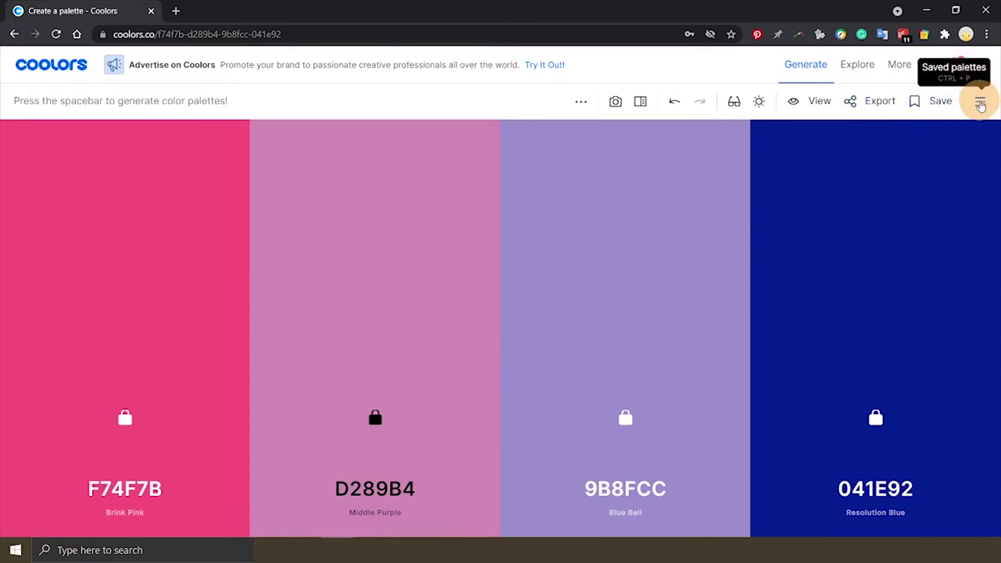
pyautogui.click(979, 106)
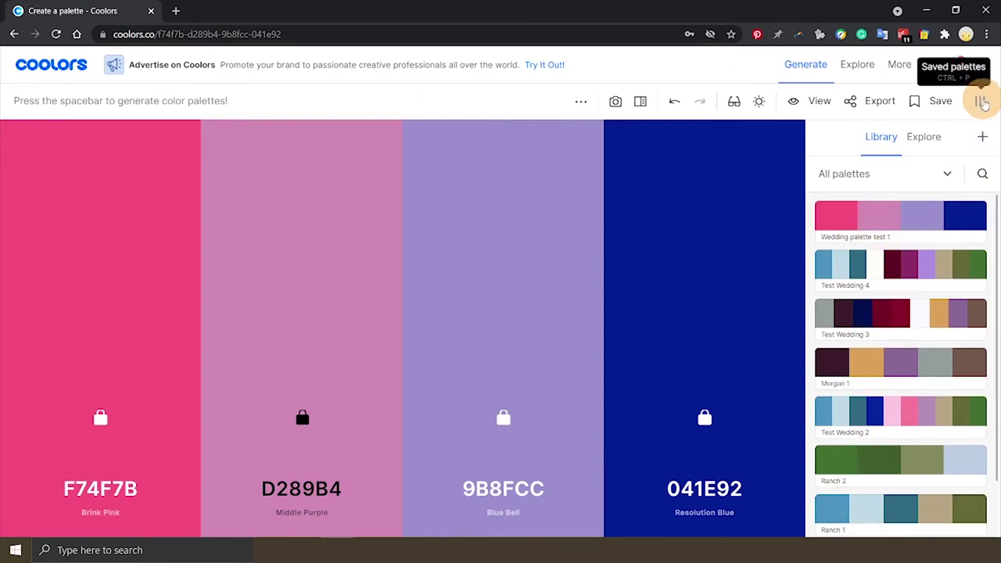
pyautogui.click(982, 102)
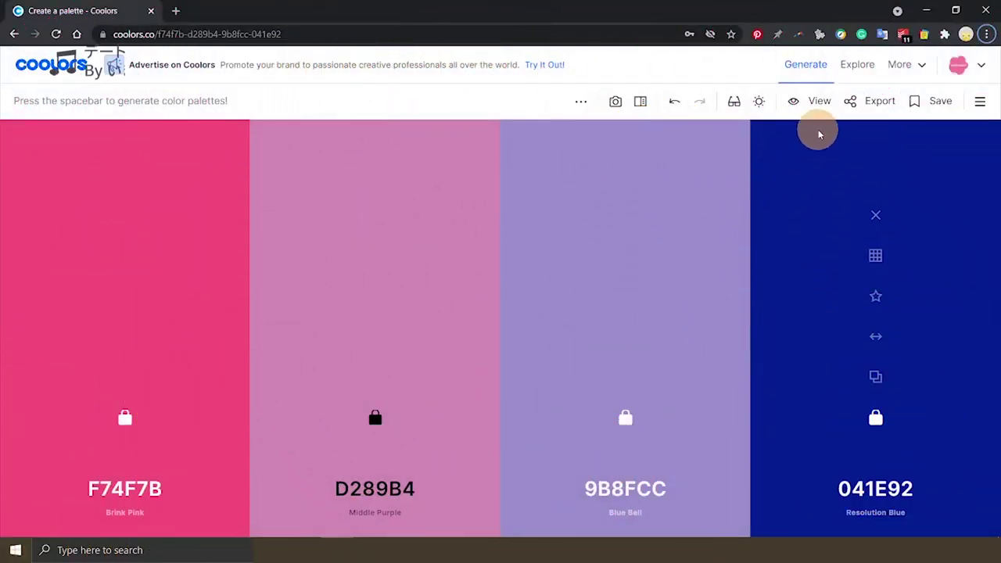
# Go to More > Pick palette from photo and start uploading an image from File Explorer
pyautogui.moveTo(775, 192)
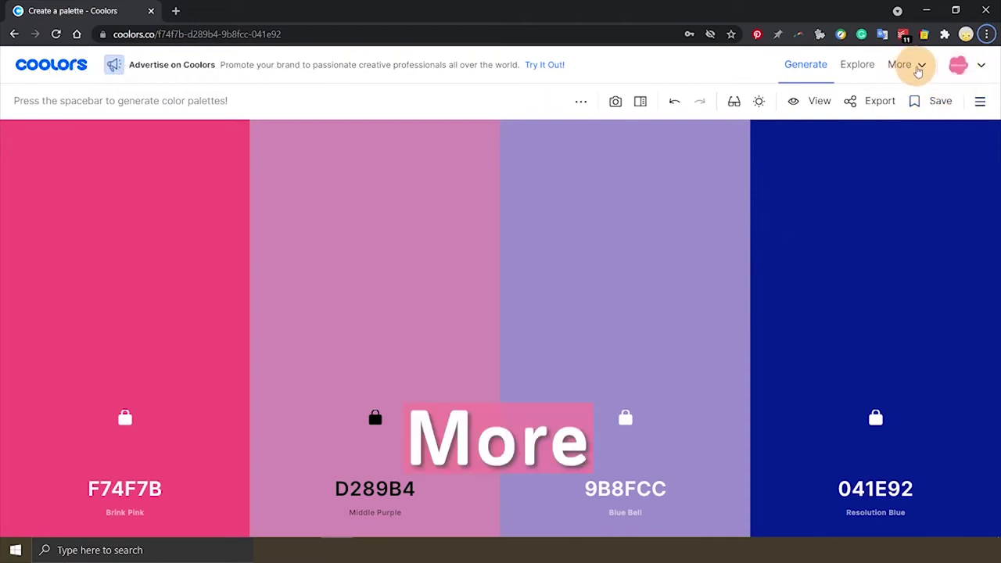
pyautogui.click(923, 68)
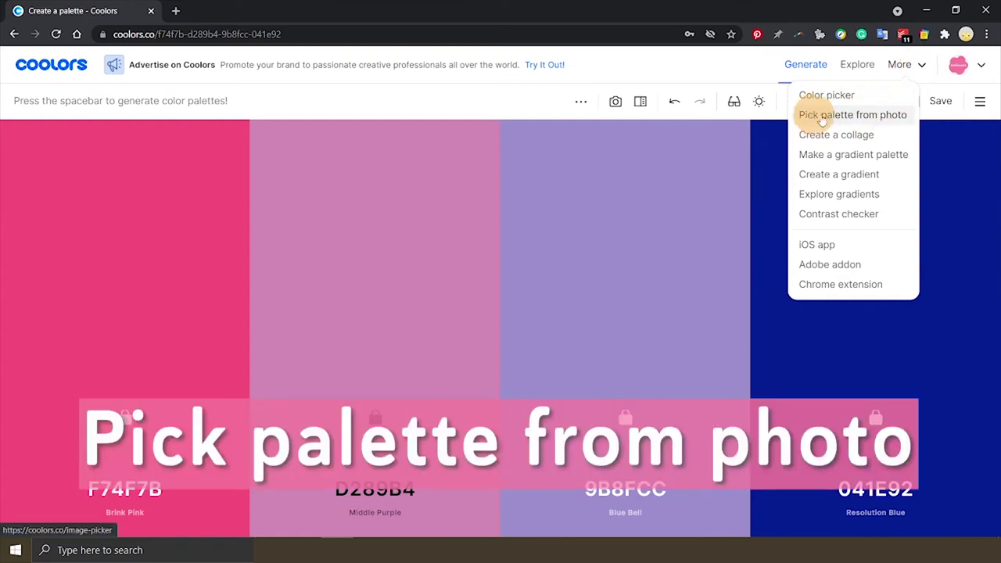
pyautogui.click(896, 118)
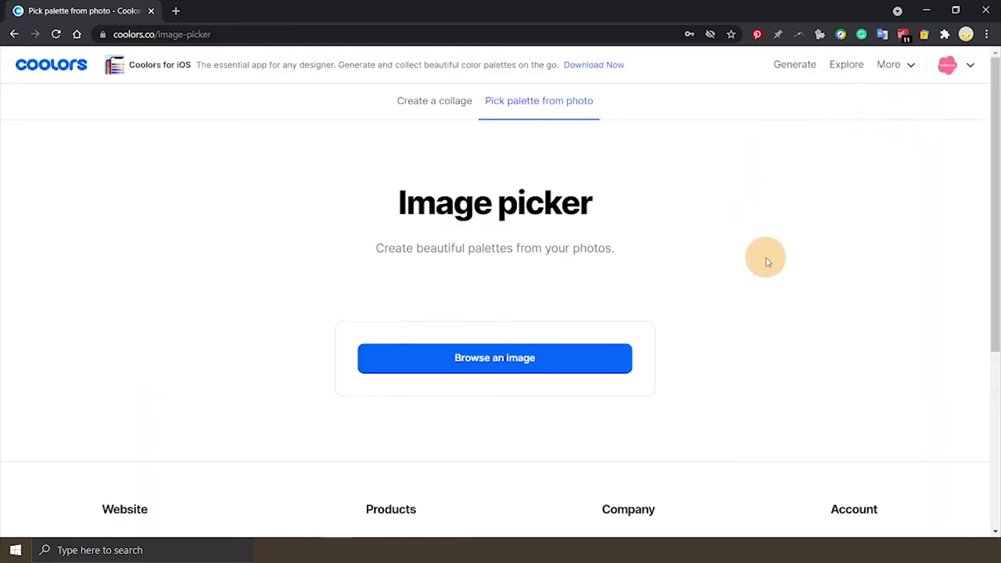
pyautogui.click(557, 360)
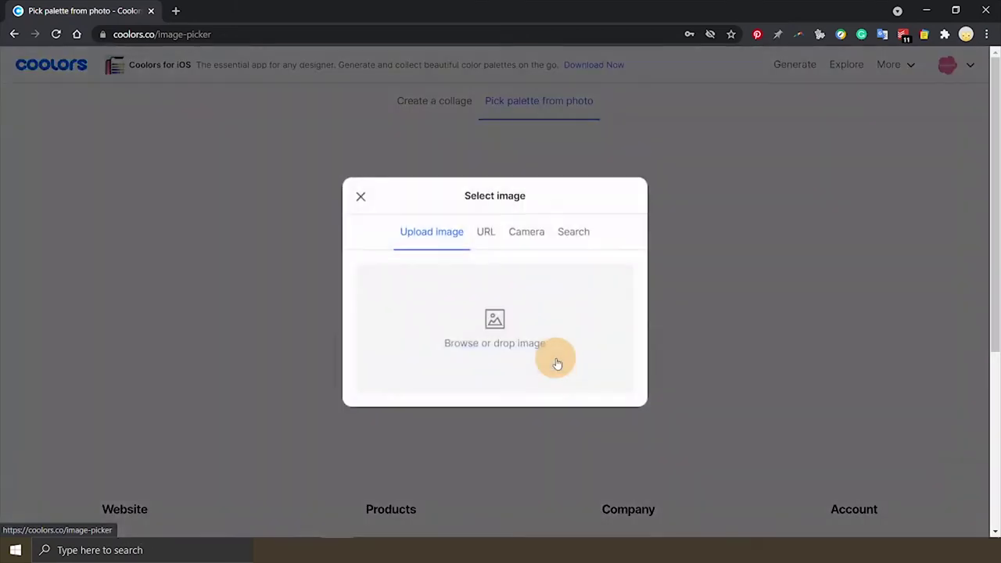
pyautogui.hotkey('alt', 'Tab')
# Load the ranch photo and sample light sand and sky blue for the first two swatches
pyautogui.moveTo(974, 250); pyautogui.dragTo(489, 371)
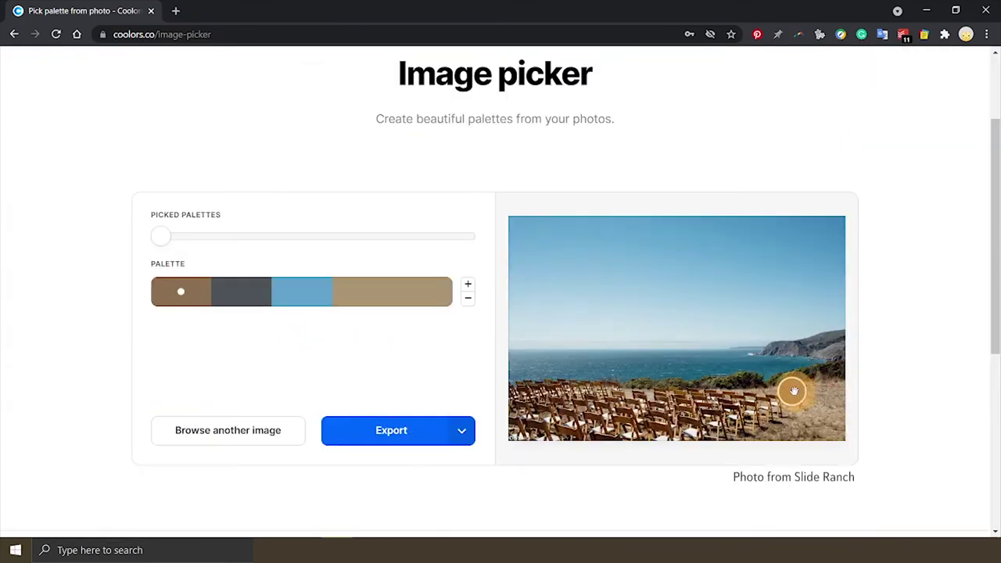
pyautogui.moveTo(795, 391)
pyautogui.mouseDown()
pyautogui.moveTo(793, 380)
pyautogui.moveTo(802, 401)
pyautogui.mouseUp()
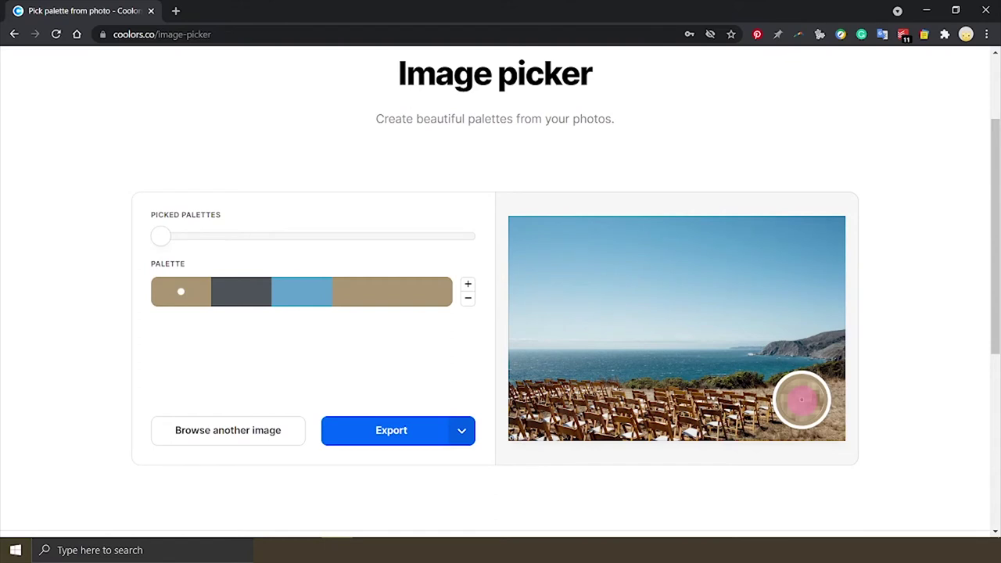
pyautogui.moveTo(802, 401); pyautogui.dragTo(802, 402)
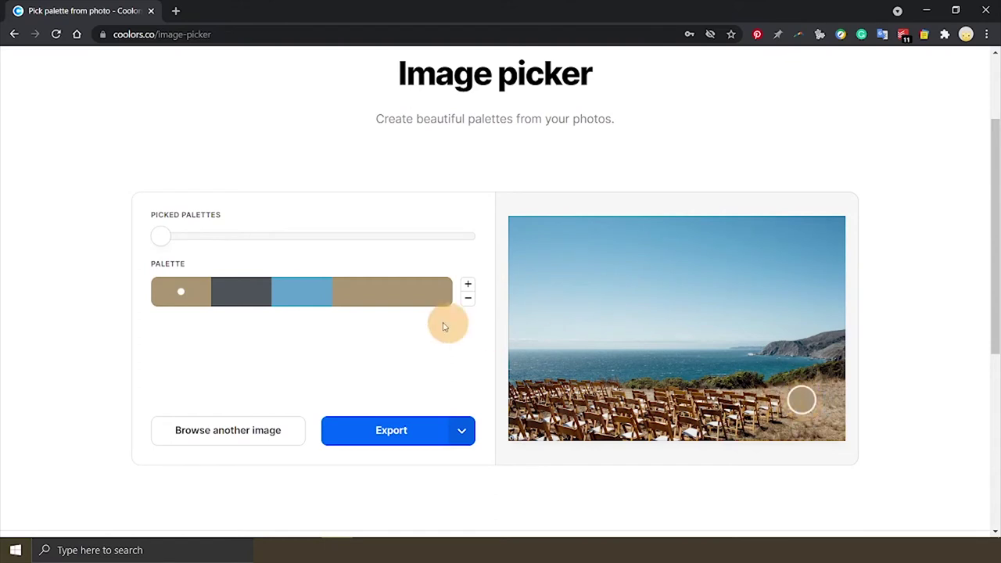
pyautogui.click(244, 300)
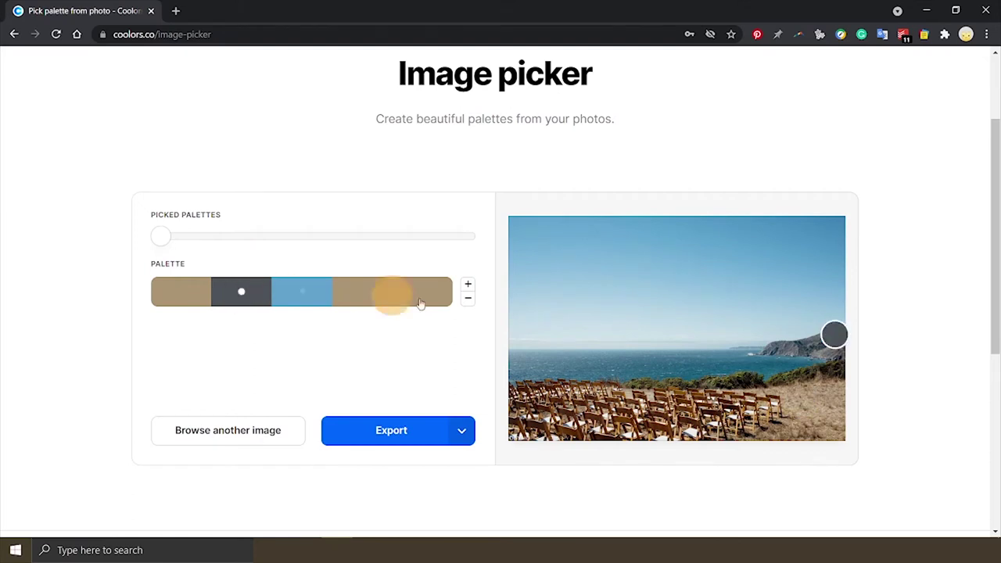
pyautogui.moveTo(836, 339); pyautogui.dragTo(816, 233)
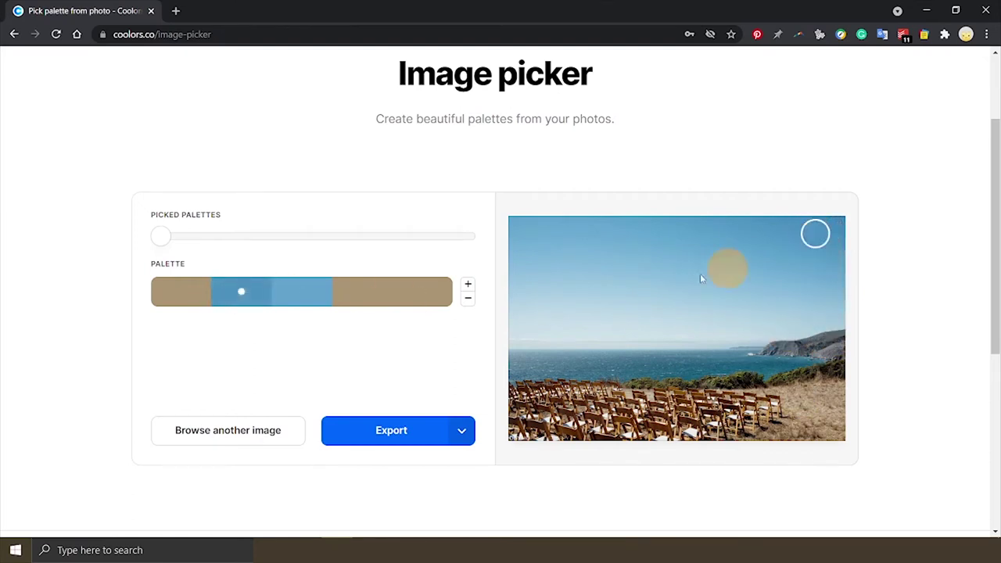
pyautogui.click(301, 296)
# Sample deep sea blue and grass olive for the third and fourth swatches, keeping four colours
pyautogui.click(615, 366)
pyautogui.moveTo(626, 368); pyautogui.dragTo(648, 362)
pyautogui.click(378, 296)
pyautogui.moveTo(795, 385); pyautogui.dragTo(708, 381)
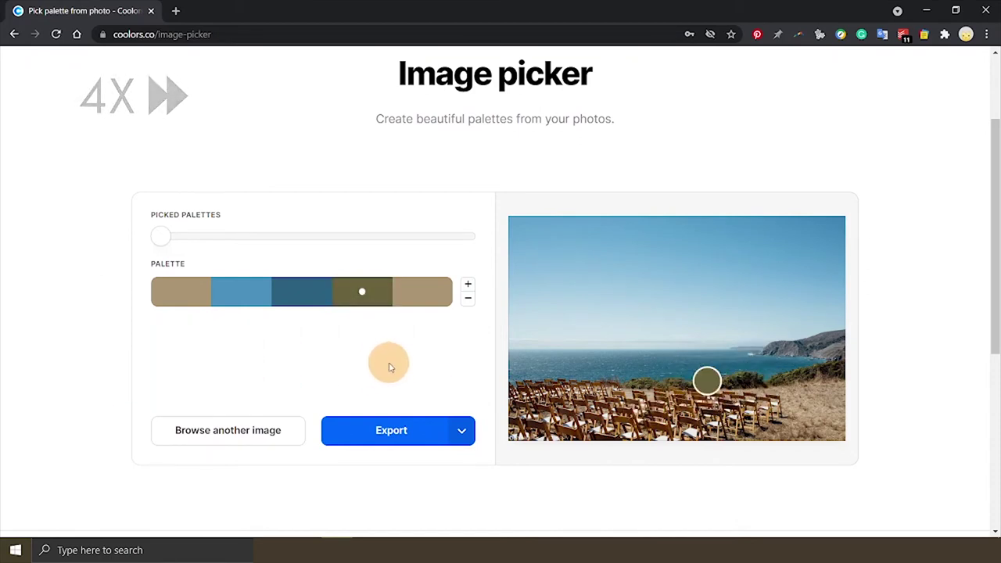
pyautogui.click(418, 293)
pyautogui.moveTo(782, 347); pyautogui.dragTo(430, 358)
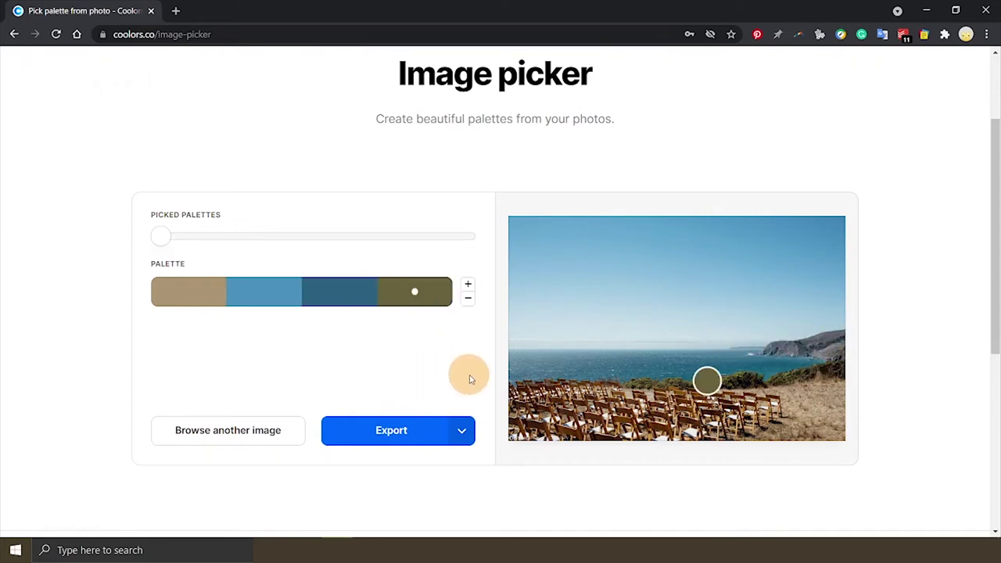
# Save the tan, sky blue, steel blue and olive palette as 'Seaside Ranch'
pyautogui.click(465, 434)
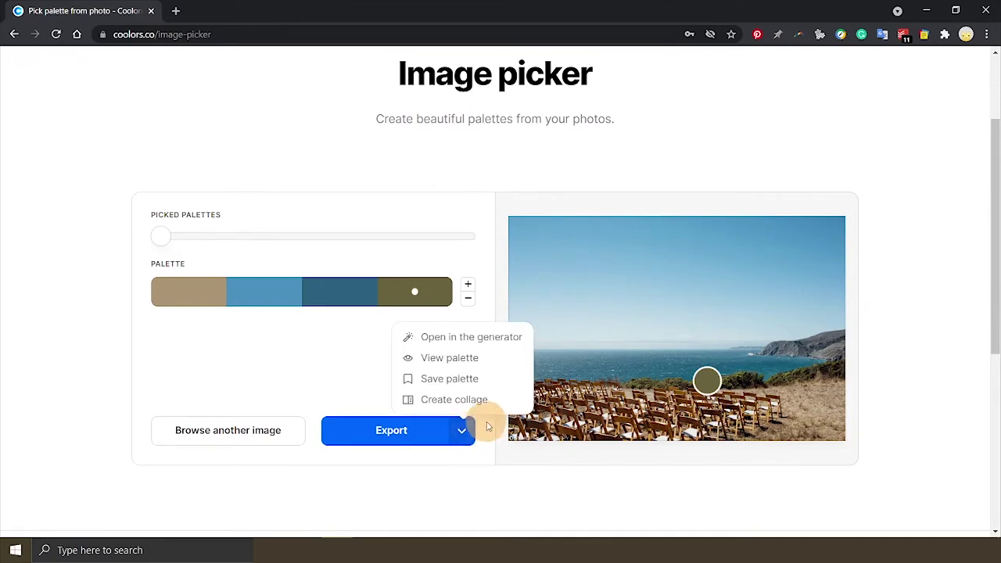
pyautogui.click(461, 382)
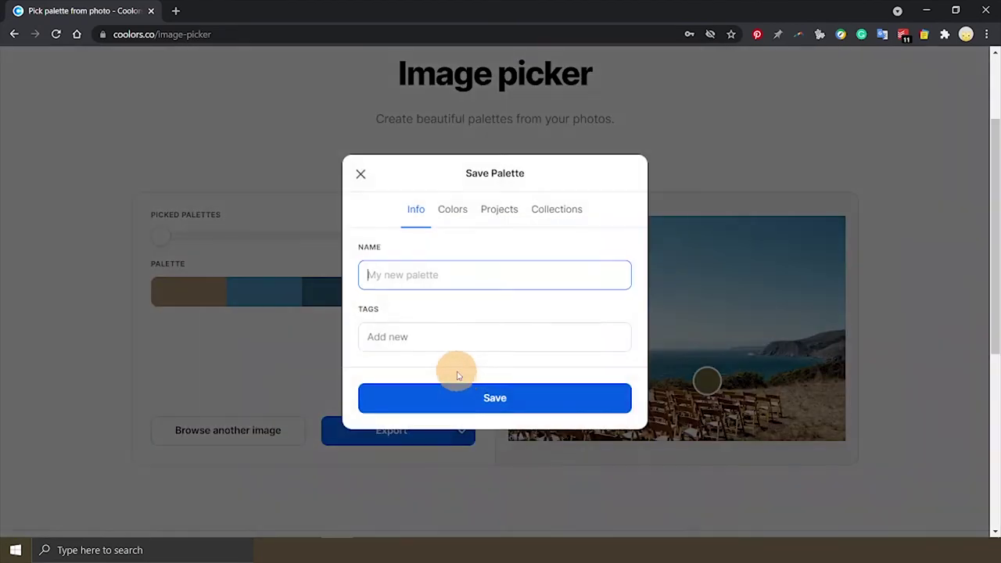
pyautogui.click(409, 274)
pyautogui.write('Seaside Ranch')
pyautogui.press('Return')
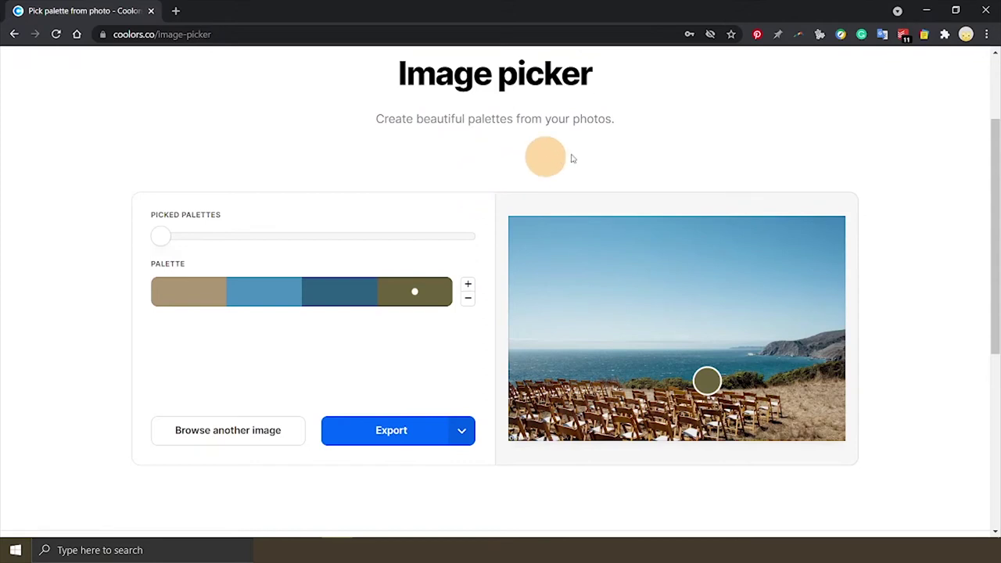
pyautogui.scroll(2, 868, 187)
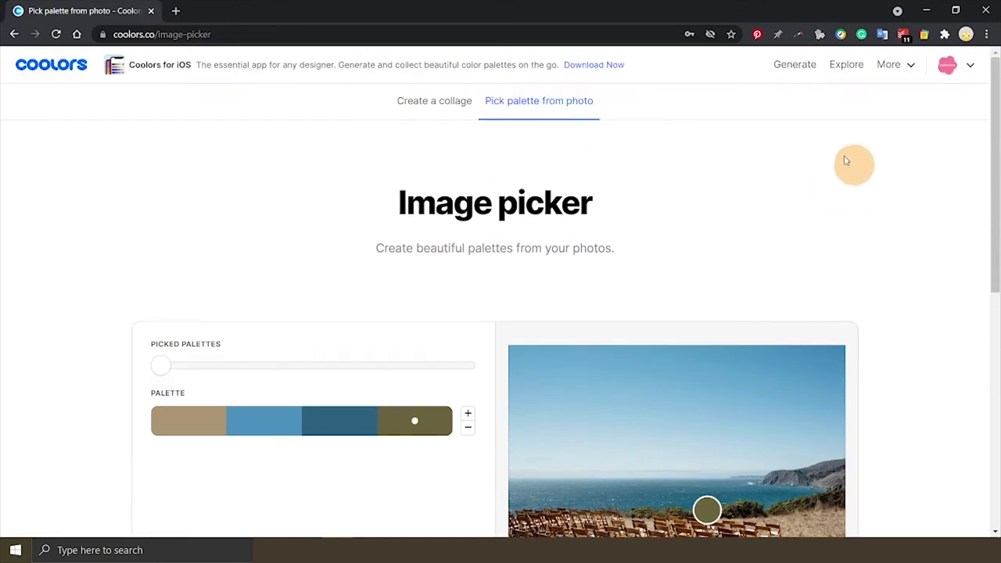
# Go back to the generator and show the saved palettes library listing Seaside Ranch
pyautogui.click(785, 67)
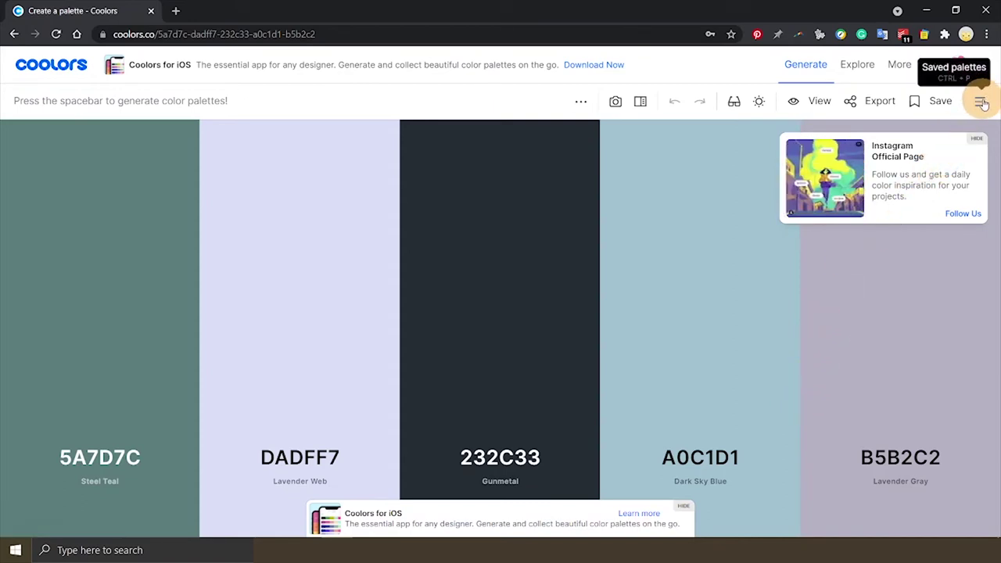
pyautogui.click(981, 103)
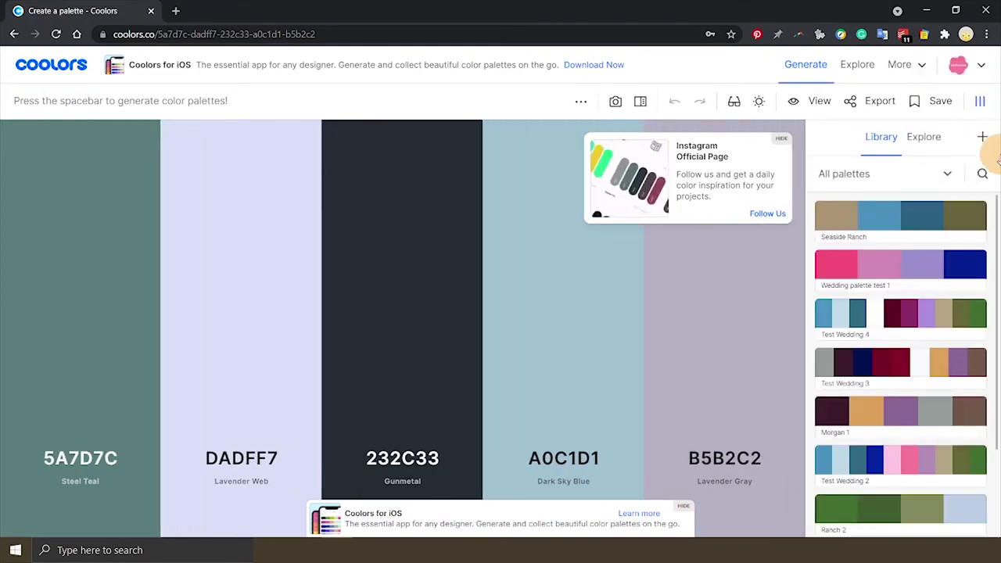
# Load Wedding palette test 1 into the generator and dismiss the promotional popups
pyautogui.click(894, 269)
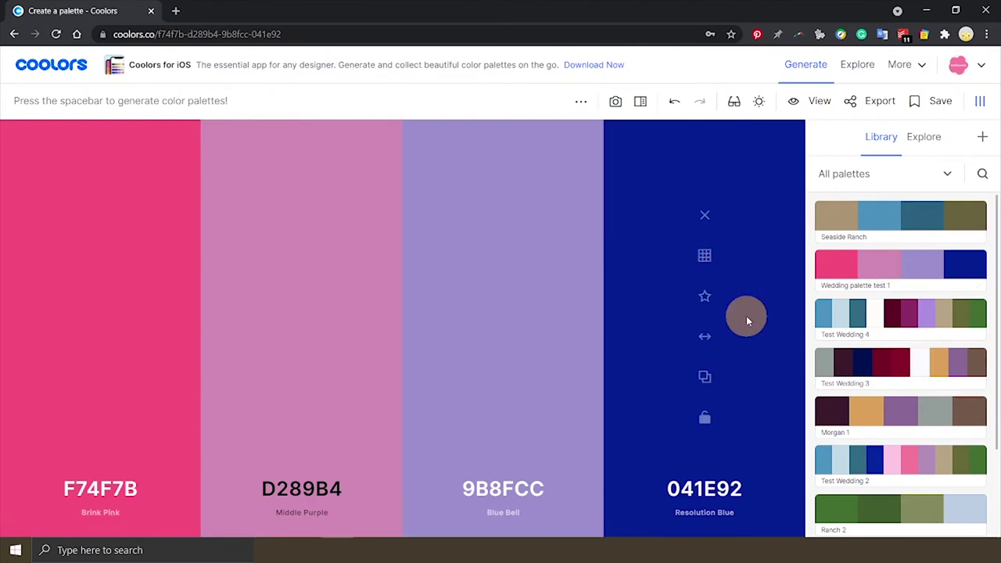
pyautogui.click(855, 187)
pyautogui.moveTo(800, 179)
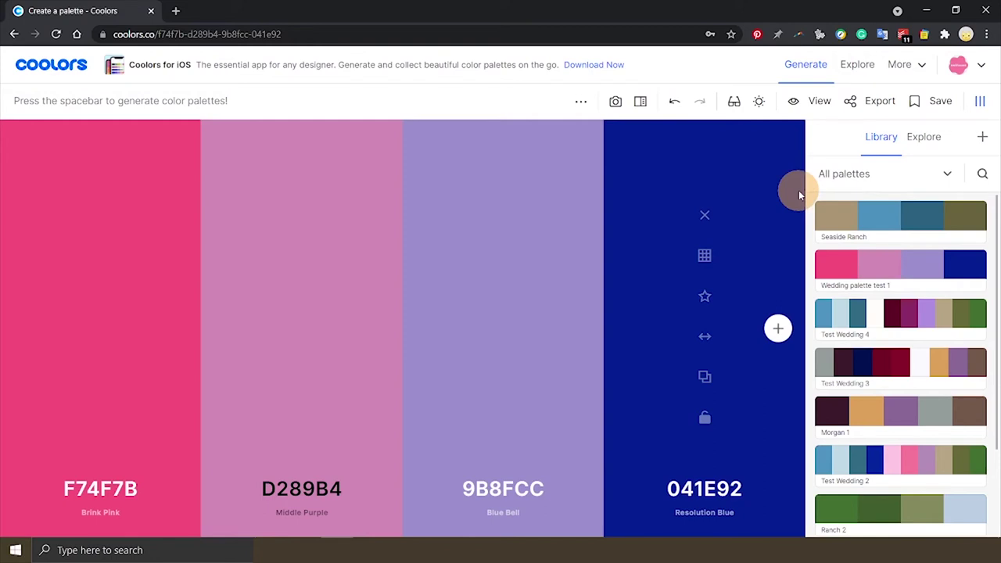
# Copy the AC9573 hex code from Seaside Ranch's palette details
pyautogui.moveTo(980, 240)
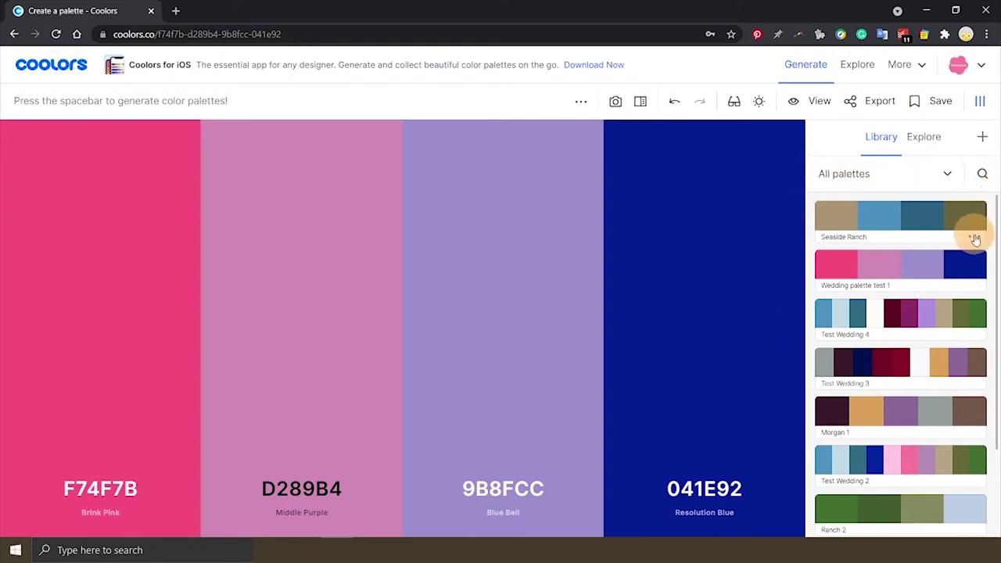
pyautogui.click(975, 239)
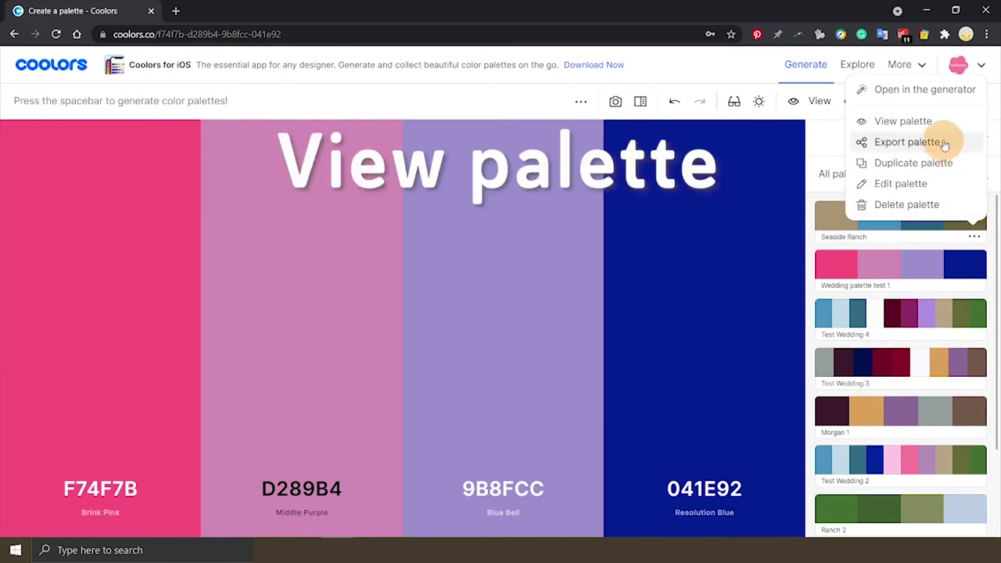
pyautogui.click(908, 121)
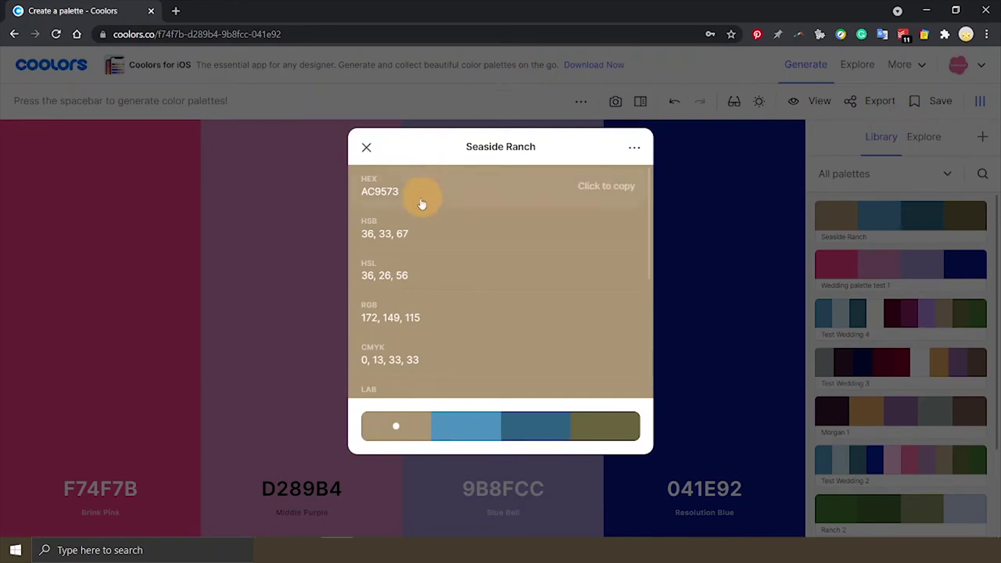
pyautogui.click(603, 190)
pyautogui.click(367, 148)
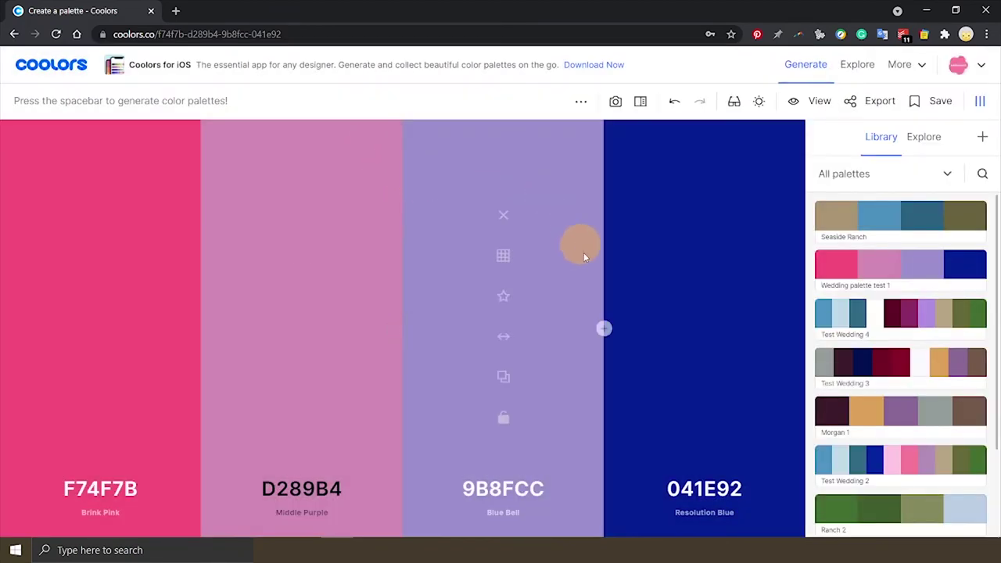
# Insert a new colour between Blue Bell and Resolution Blue set to AC9573 (Grullo)
pyautogui.click(604, 330)
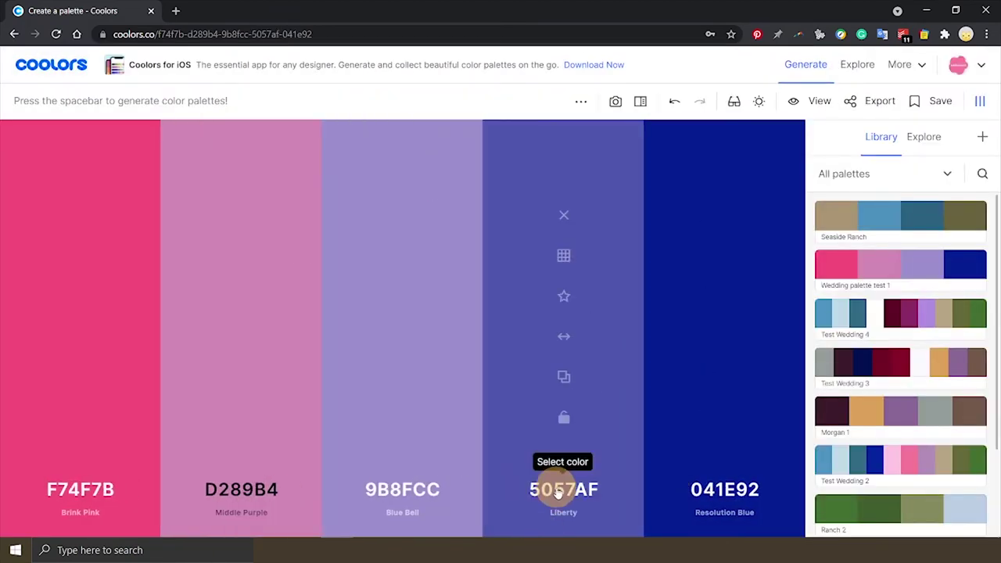
pyautogui.click(558, 493)
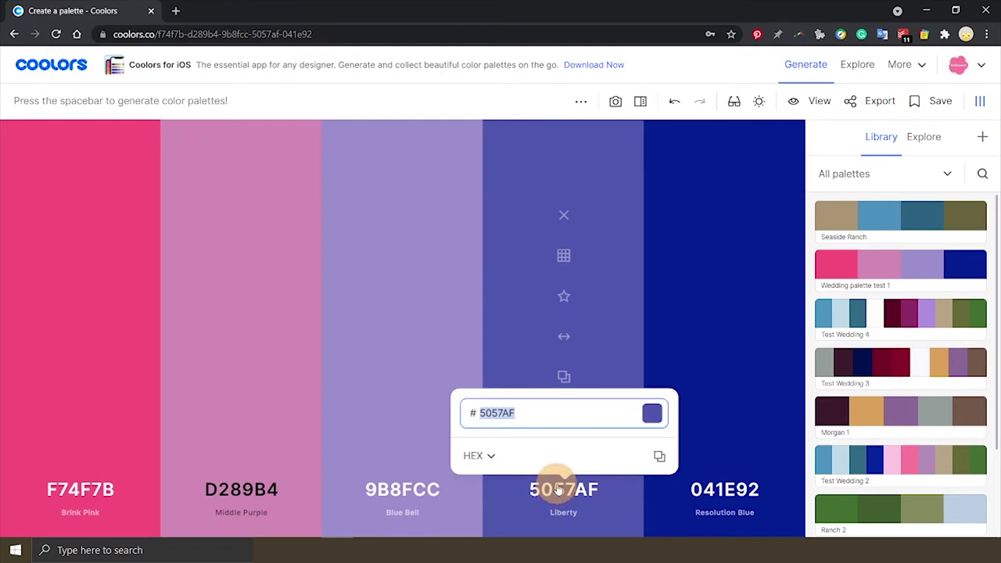
pyautogui.write('AC9573')
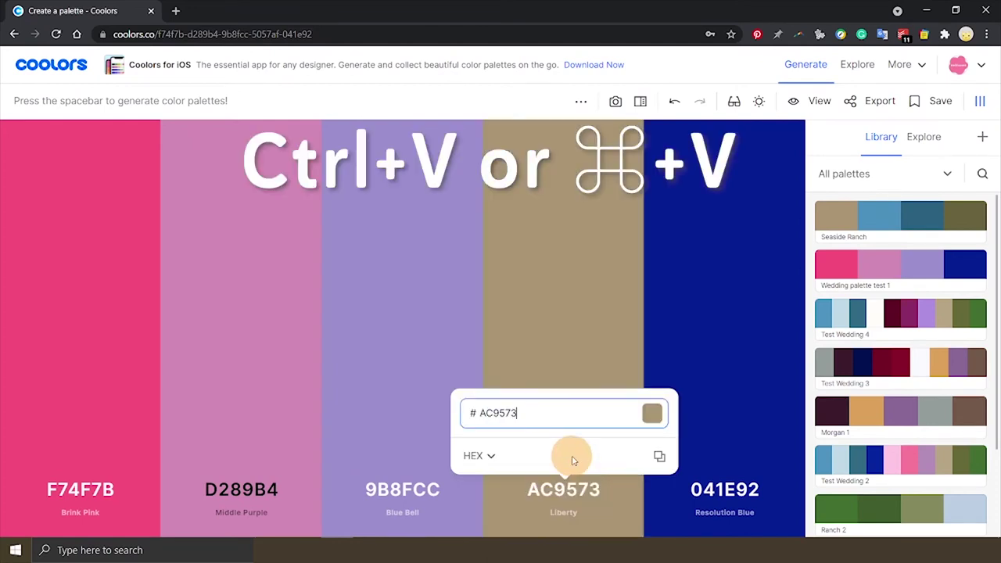
pyautogui.rightClick(558, 421)
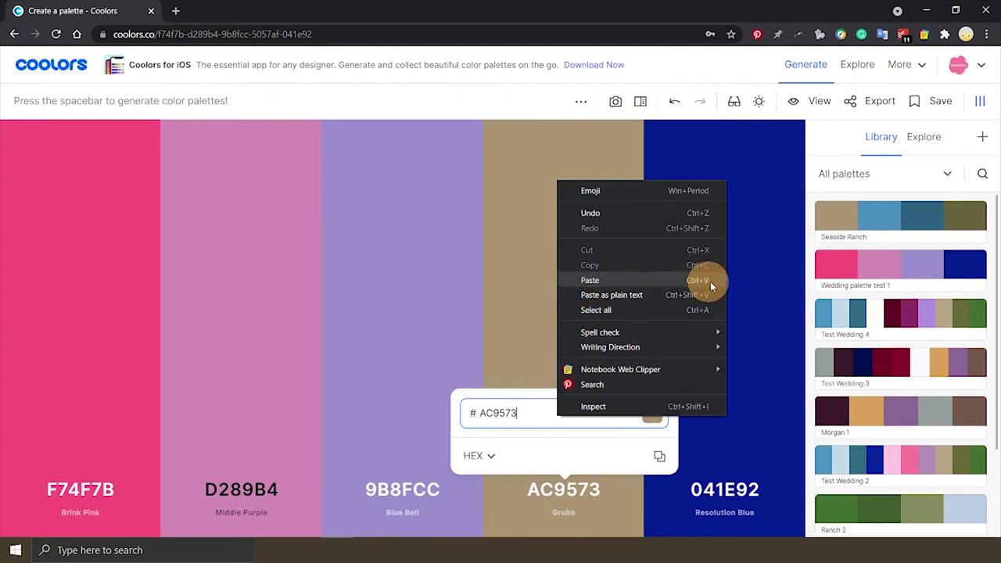
pyautogui.click(505, 378)
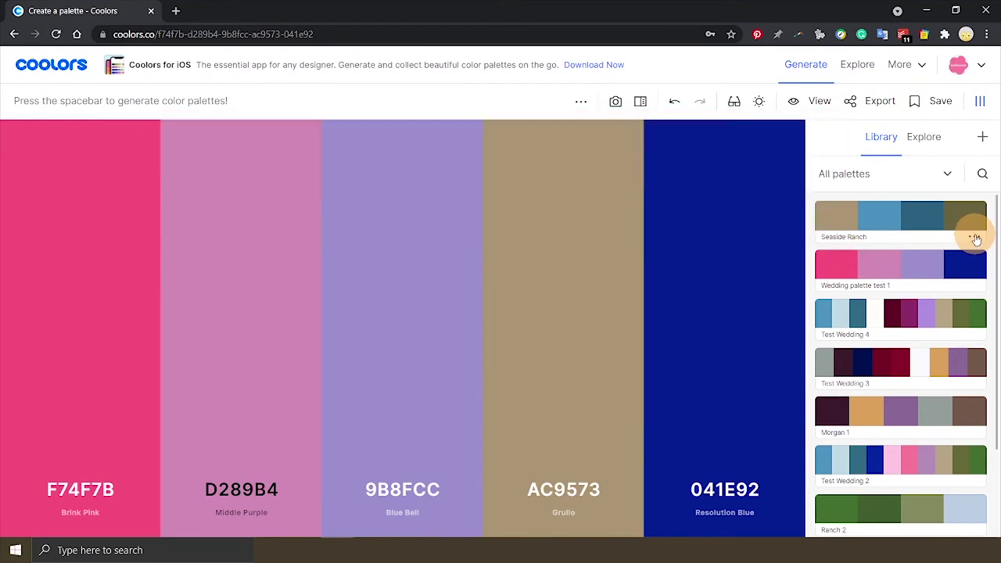
# Open Seaside Ranch's colour details to bring in 4C90BD, 2A617F and 68633D
pyautogui.click(975, 237)
pyautogui.click(942, 123)
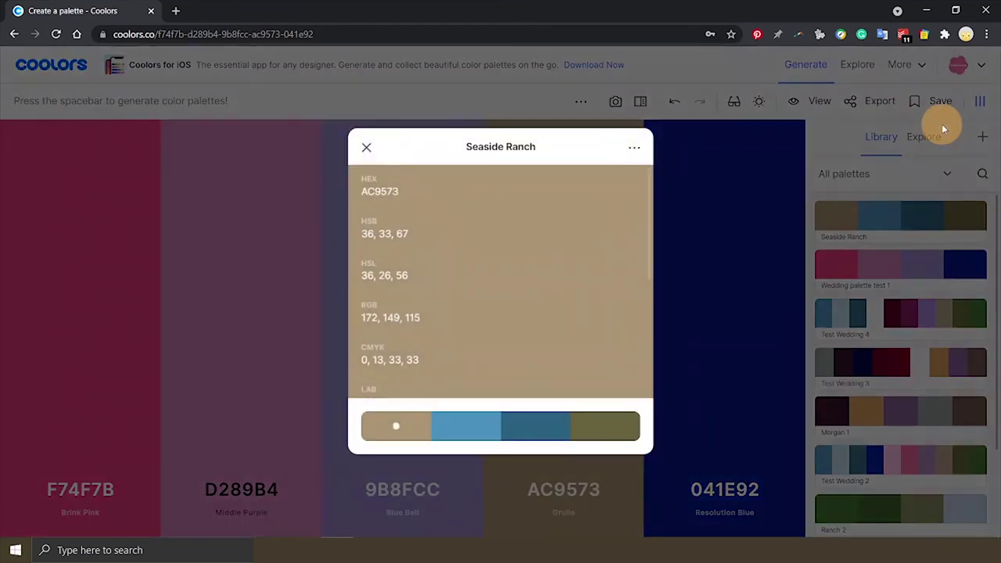
pyautogui.click(473, 428)
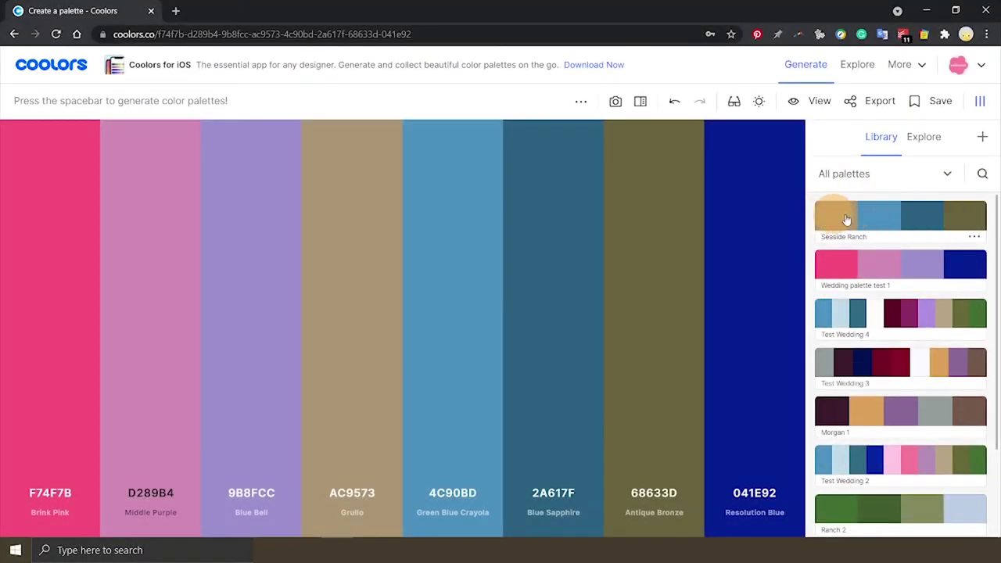
pyautogui.moveTo(744, 222)
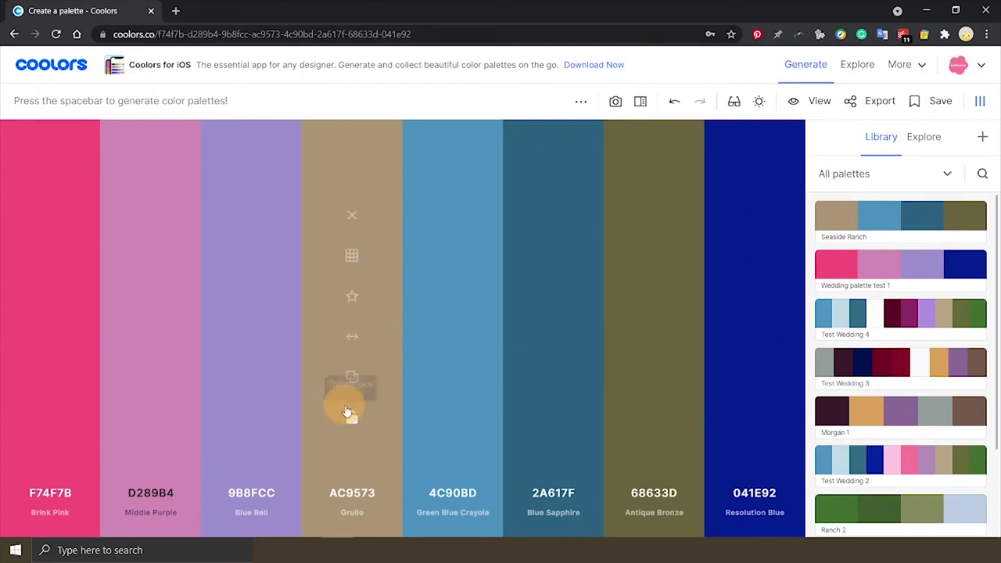
# Hide the library and reorder columns to AC9573, F74F7B, 9B8FCC, 68633D, 041E92, D289B4, 2A617F, 4C90BD
pyautogui.click(983, 105)
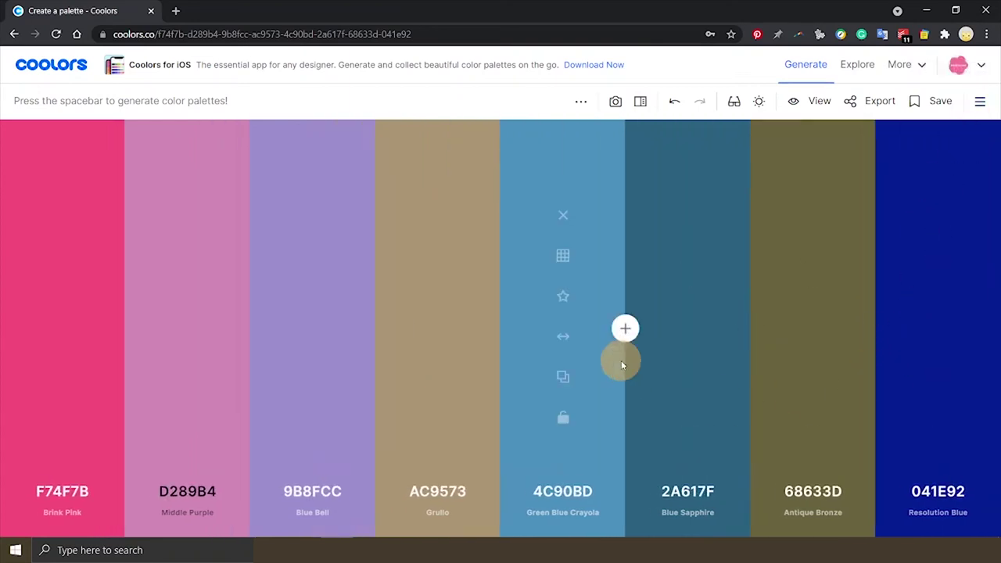
pyautogui.moveTo(813, 336); pyautogui.dragTo(816, 340)
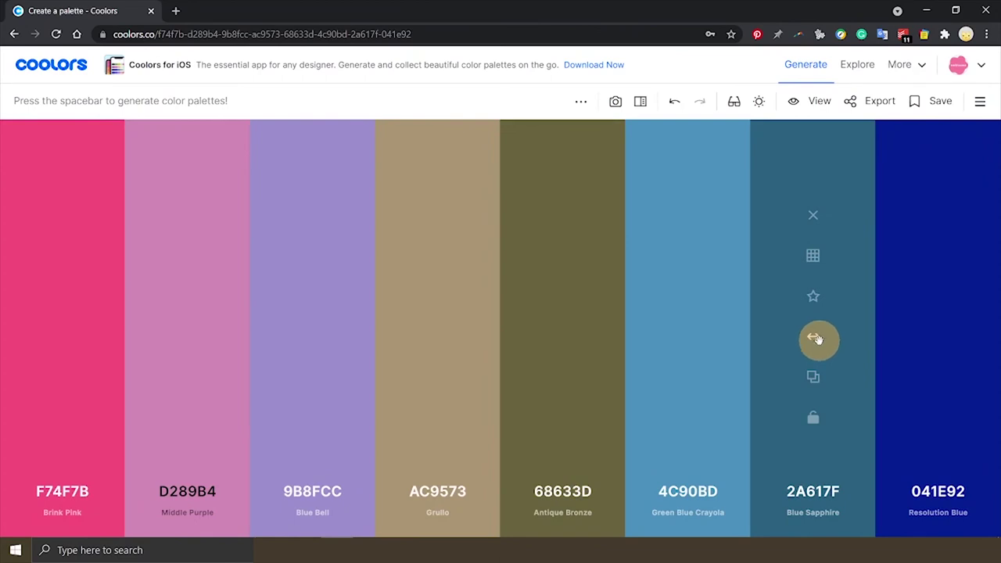
pyautogui.moveTo(817, 340); pyautogui.dragTo(479, 349)
pyautogui.moveTo(566, 344); pyautogui.dragTo(689, 360)
pyautogui.moveTo(923, 342); pyautogui.dragTo(437, 336)
pyautogui.moveTo(813, 336); pyautogui.dragTo(738, 342)
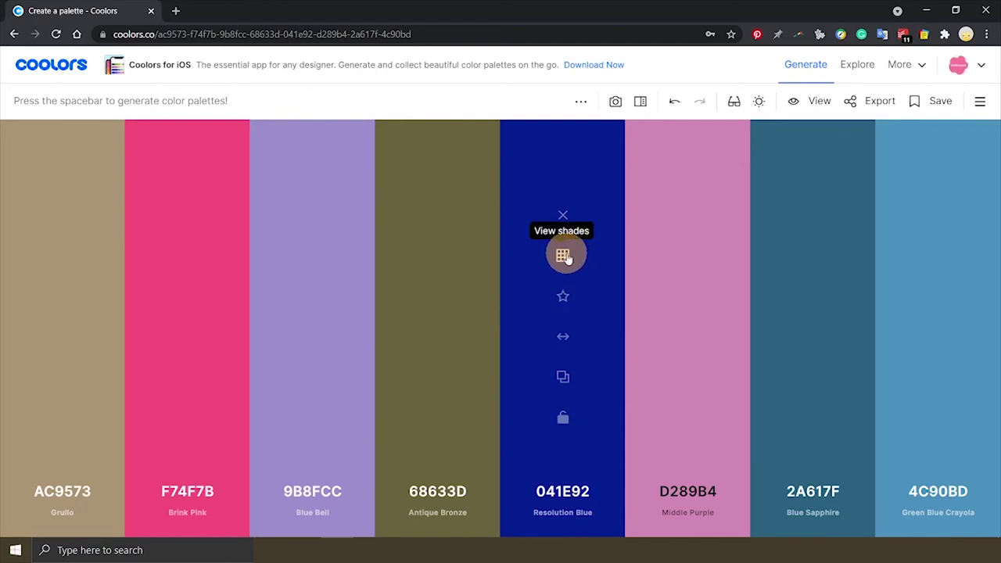
# Replace Resolution Blue with a lighter shade, settling on 385CFA
pyautogui.click(564, 259)
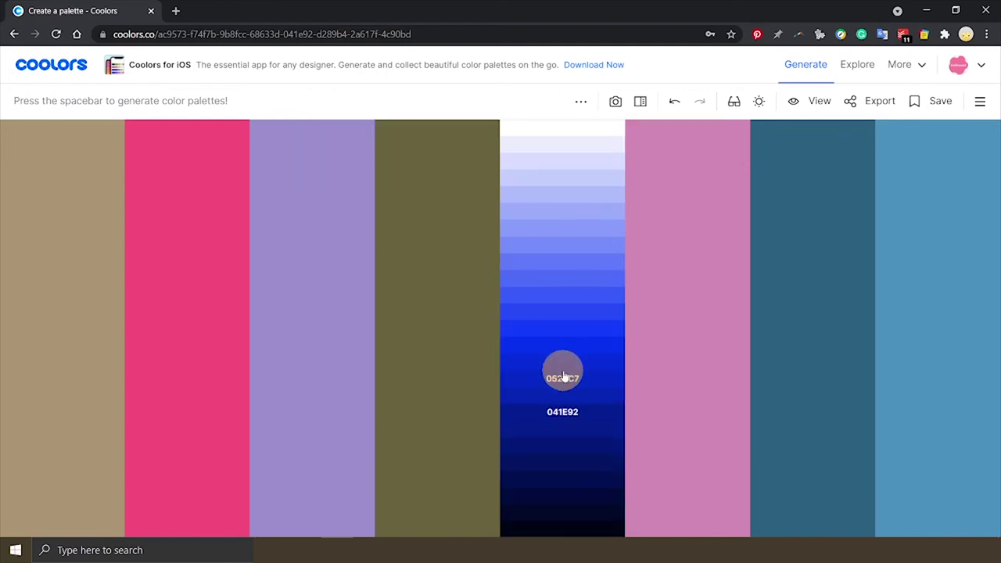
pyautogui.click(570, 274)
pyautogui.click(563, 262)
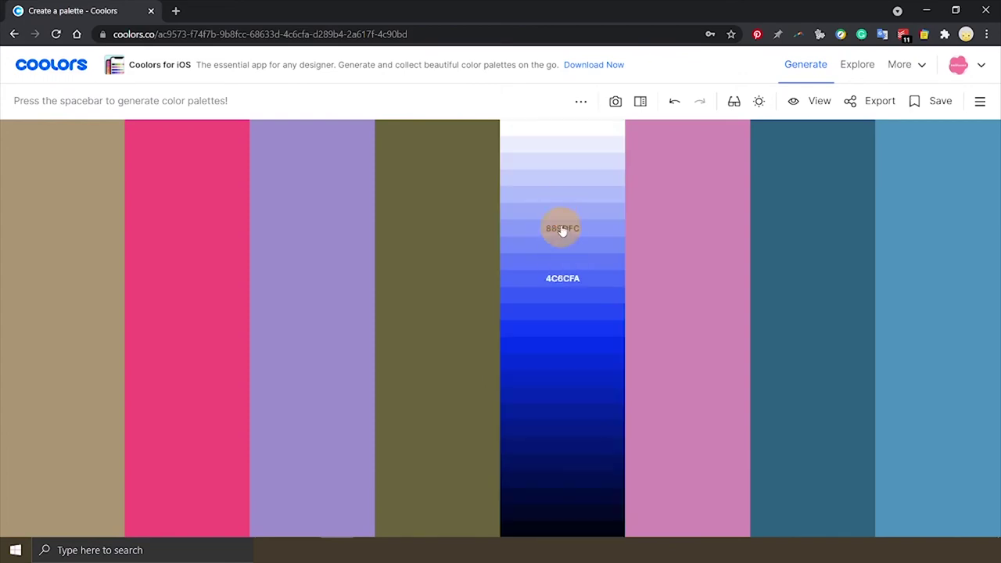
pyautogui.click(564, 225)
pyautogui.click(563, 261)
pyautogui.click(566, 314)
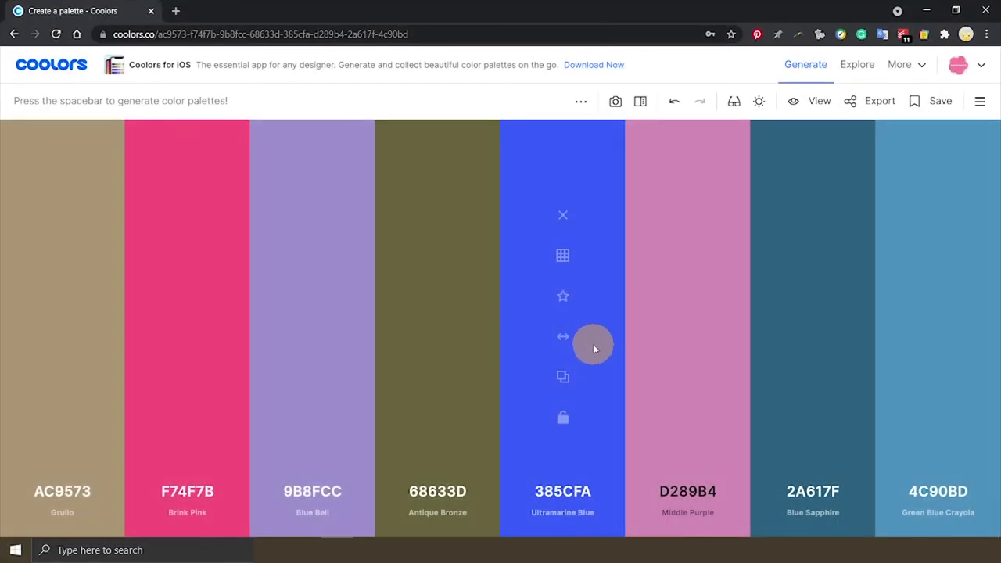
# Fine-tune the blue in the colour picker to the brighter 3434F6
pyautogui.click(560, 491)
pyautogui.click(481, 309)
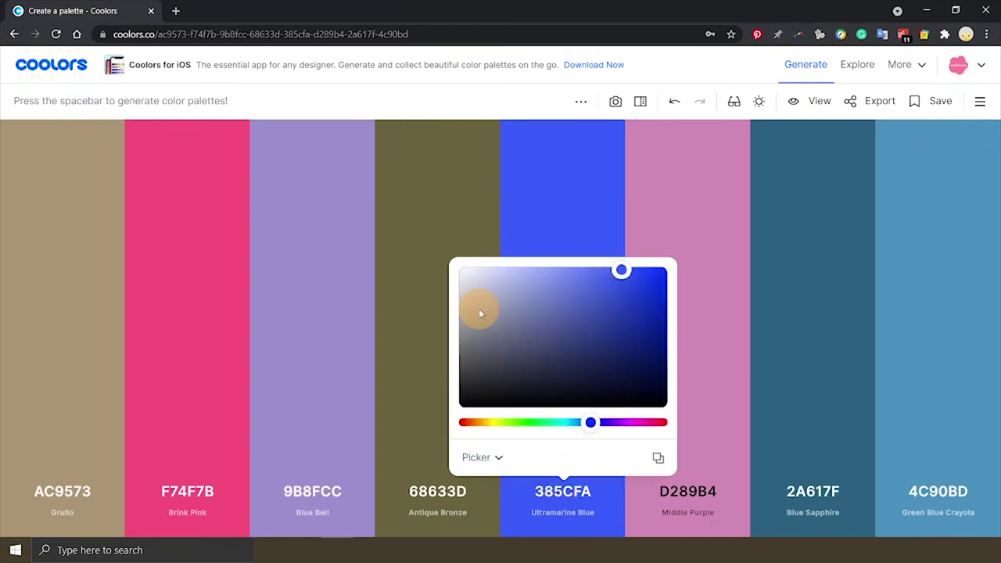
pyautogui.moveTo(621, 270); pyautogui.dragTo(632, 273)
pyautogui.moveTo(591, 423); pyautogui.dragTo(595, 422)
pyautogui.click(584, 290)
pyautogui.click(623, 271)
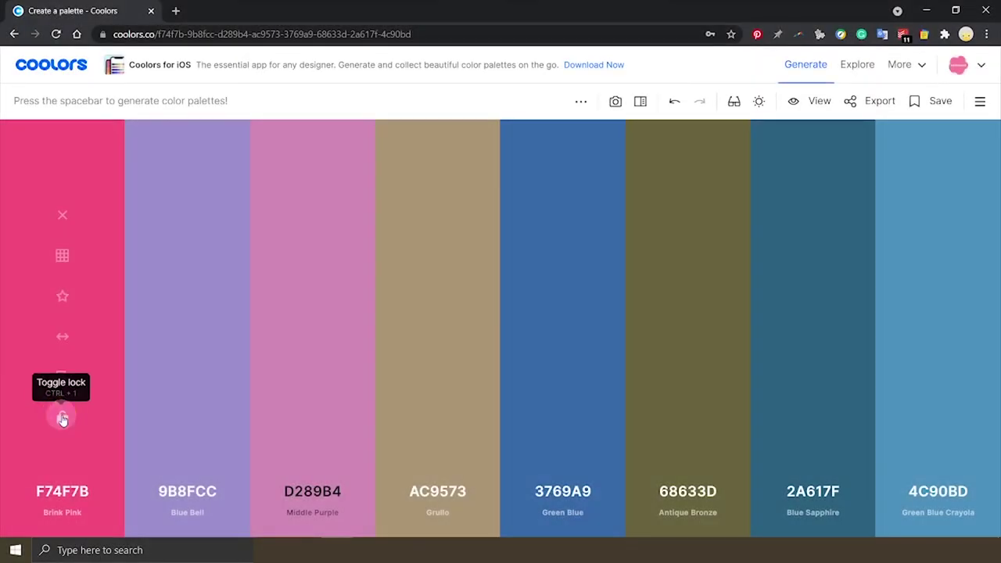
# Lock Brink Pink, Middle Purple, Grullo, Antique Bronze, Blue Sapphire and Green Blue Crayola, then regenerate
pyautogui.click(61, 419)
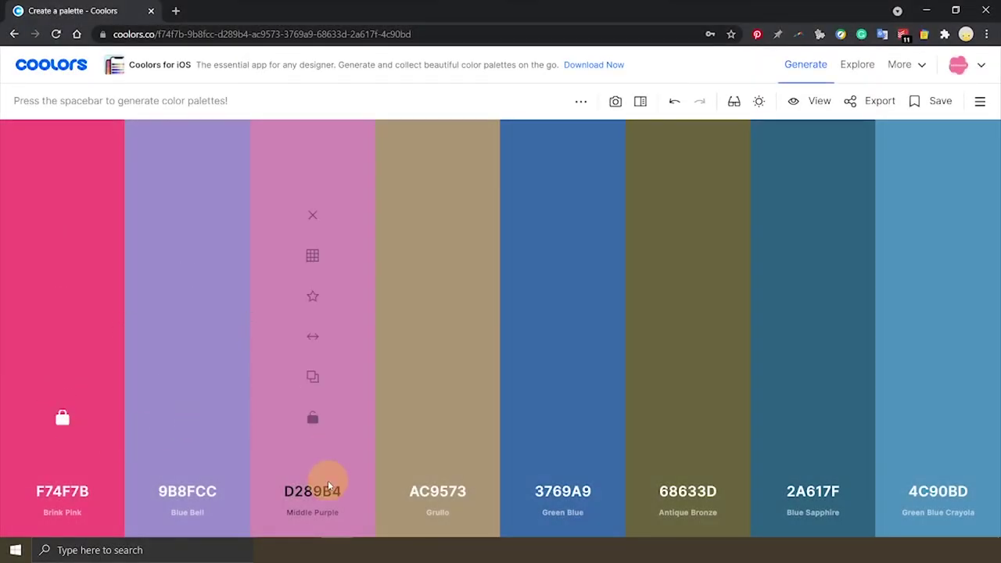
pyautogui.click(315, 422)
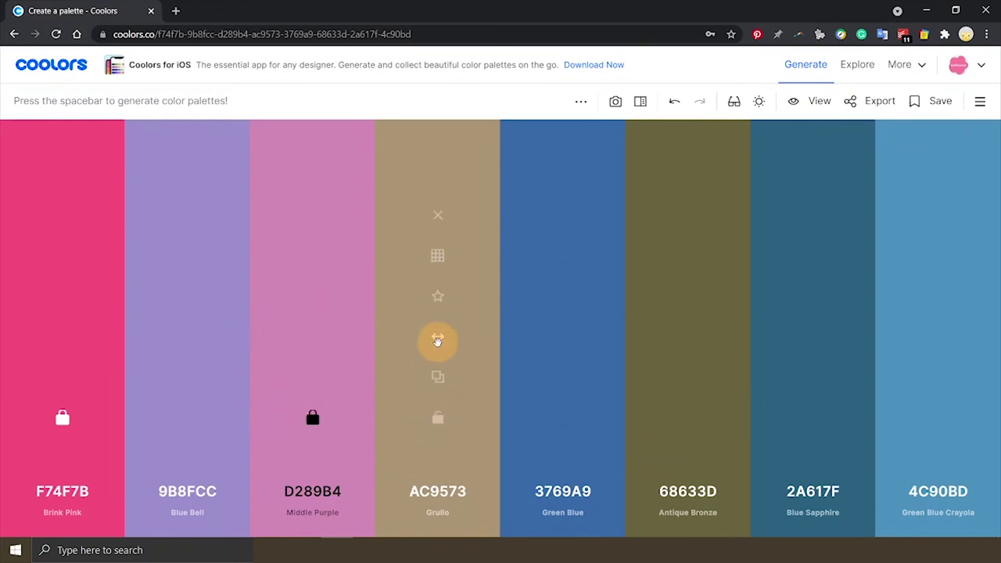
pyautogui.moveTo(438, 378); pyautogui.dragTo(540, 352)
pyautogui.click(563, 420)
pyautogui.click(695, 420)
pyautogui.click(816, 422)
pyautogui.click(938, 420)
pyautogui.press('space')
pyautogui.press('space')
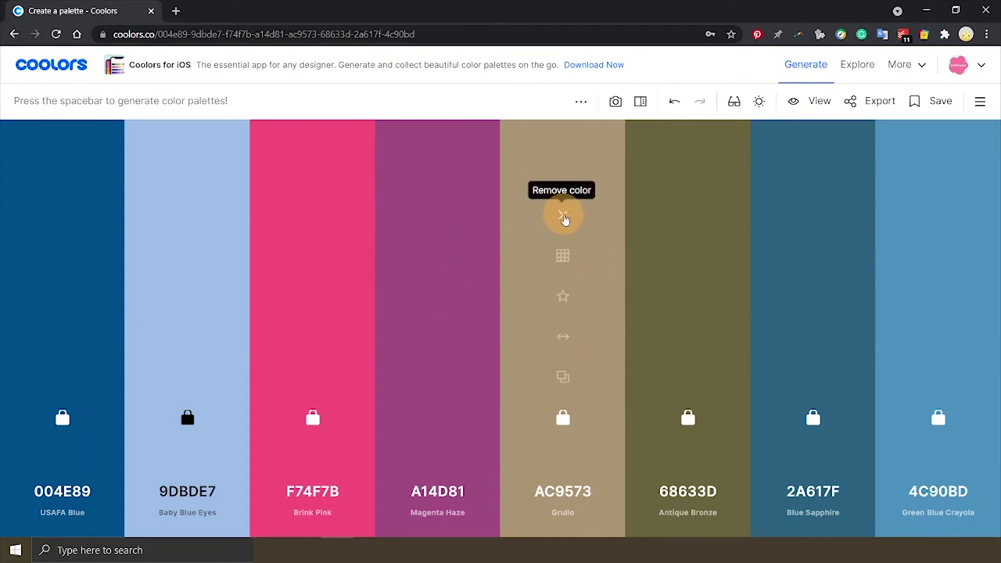
# Remove Grullo, Antique Bronze, Blue Sapphire and Green Blue Crayola from the palette
pyautogui.click(564, 216)
pyautogui.click(646, 217)
pyautogui.click(753, 217)
pyautogui.click(900, 215)
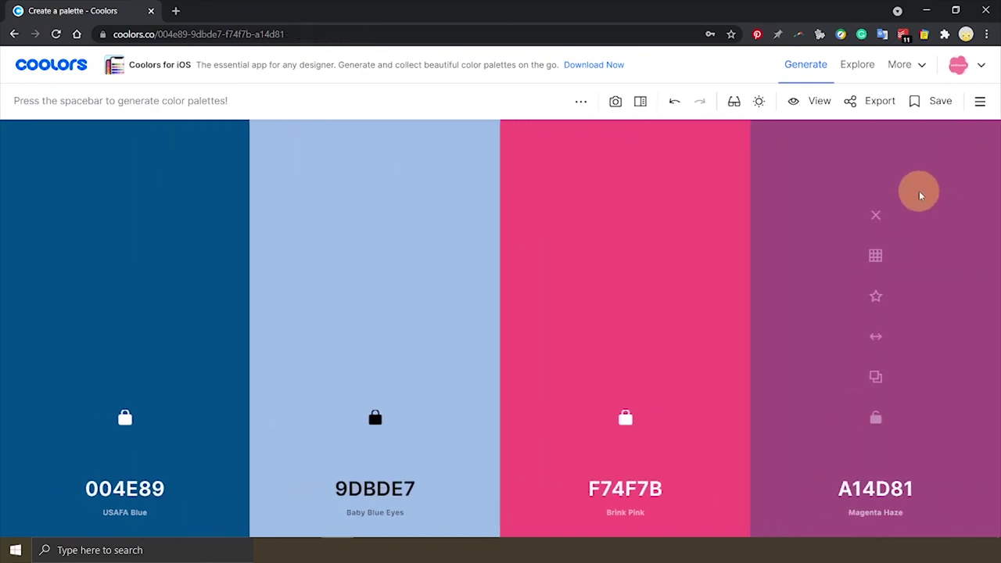
# Save the four-colour palette to the library as 'my wedding 1'
pyautogui.click(943, 100)
pyautogui.click(409, 274)
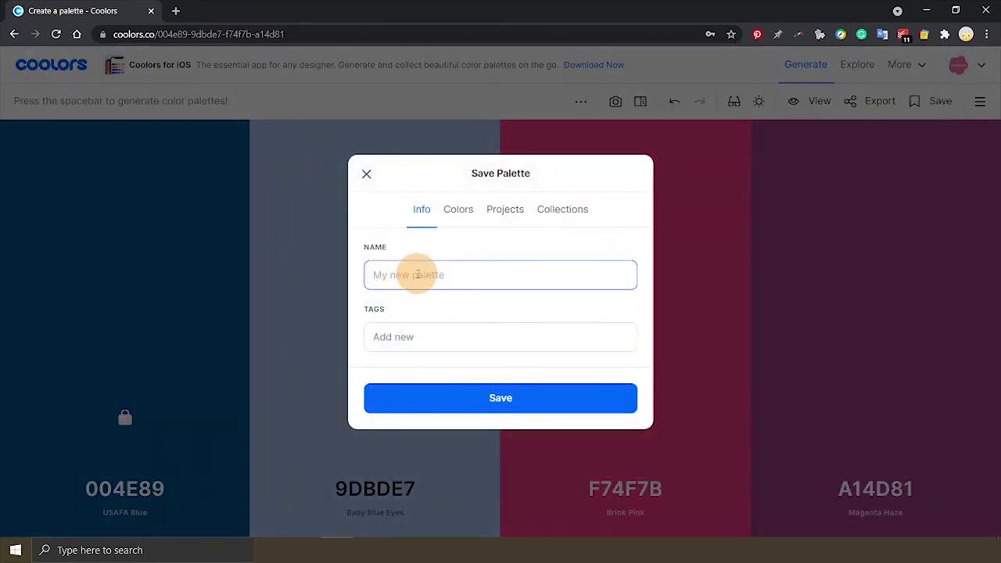
pyautogui.write('my wedding 1')
pyautogui.click(486, 401)
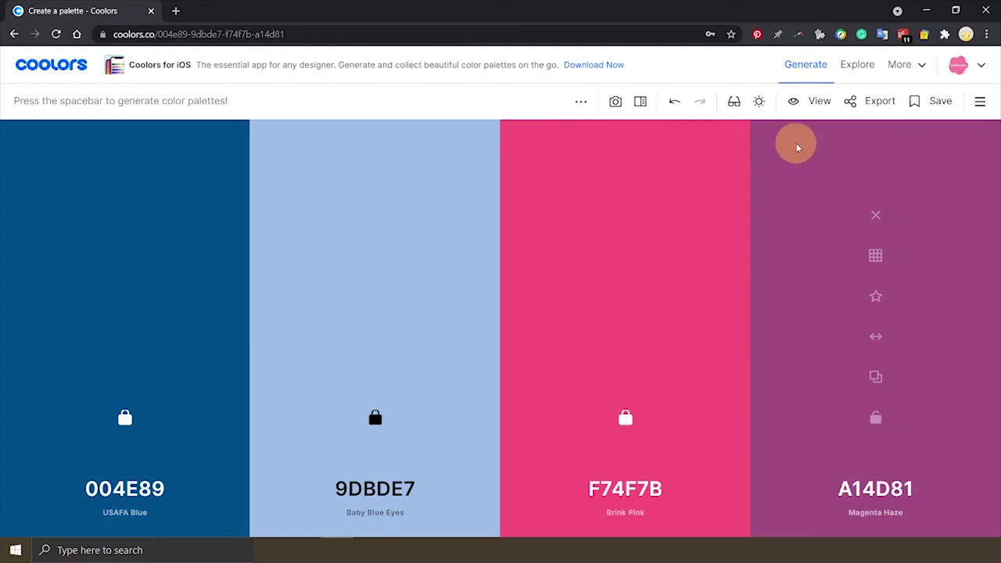
# Export the palette as an image titled 'my wedding palette'
pyautogui.click(874, 106)
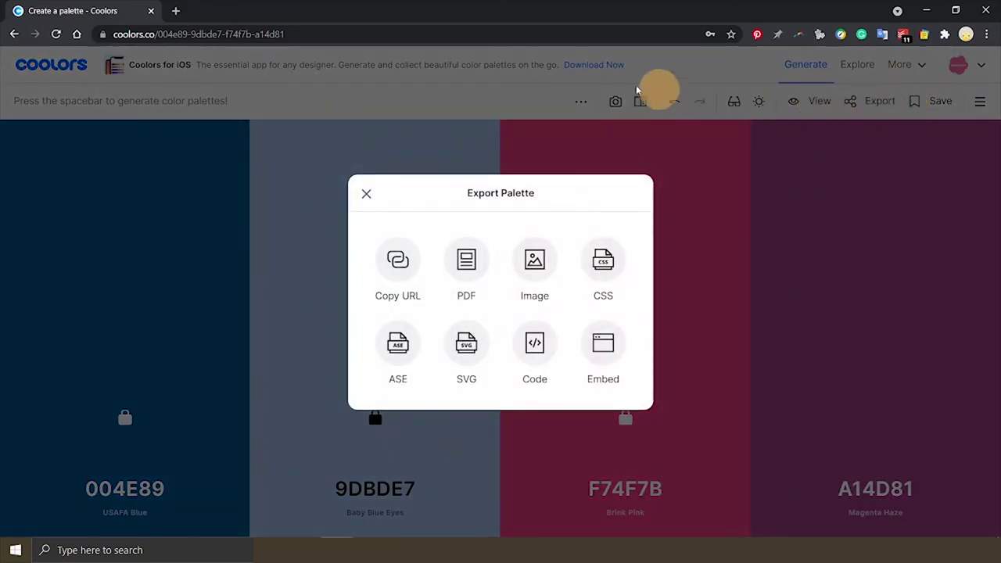
pyautogui.click(536, 263)
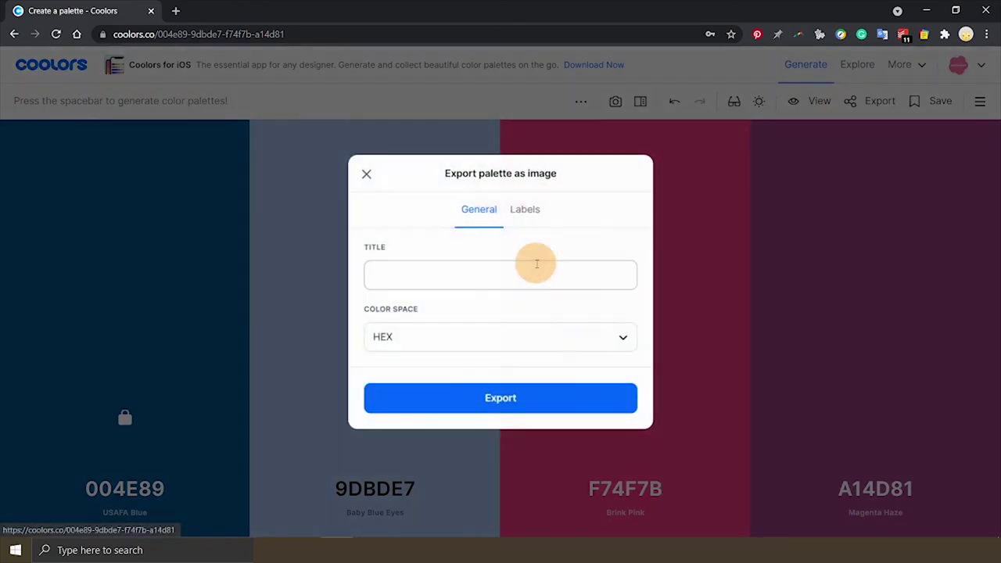
pyautogui.click(536, 266)
pyautogui.write('my wedding palette')
pyautogui.click(535, 216)
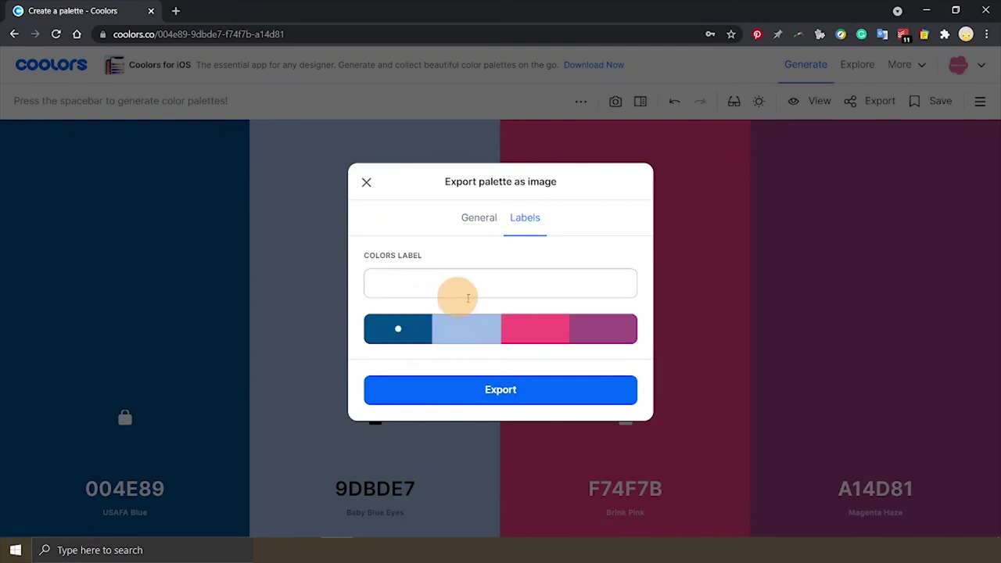
pyautogui.click(472, 218)
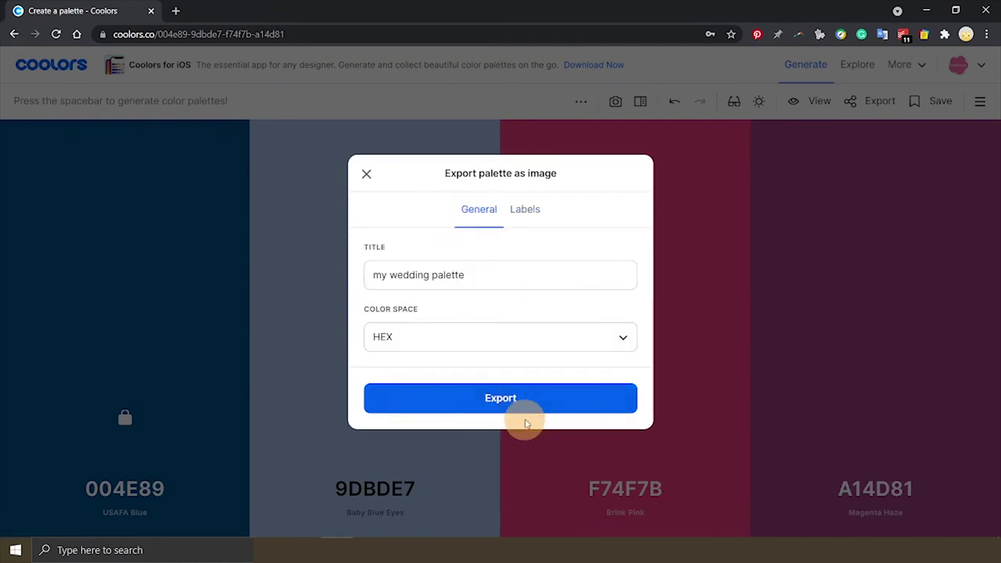
pyautogui.click(510, 401)
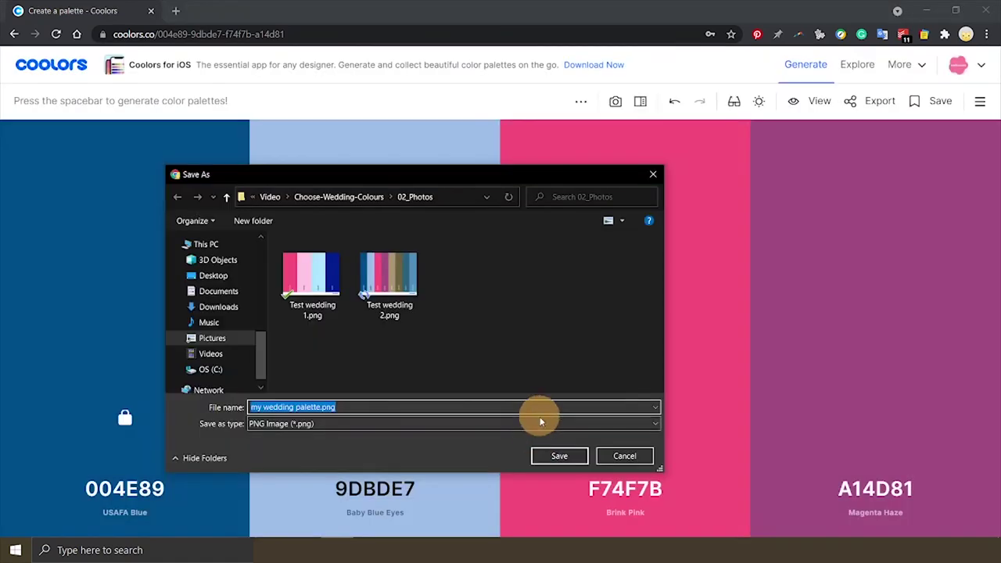
# Save my wedding palette.png, view it in Photos, then close the viewer
pyautogui.click(552, 456)
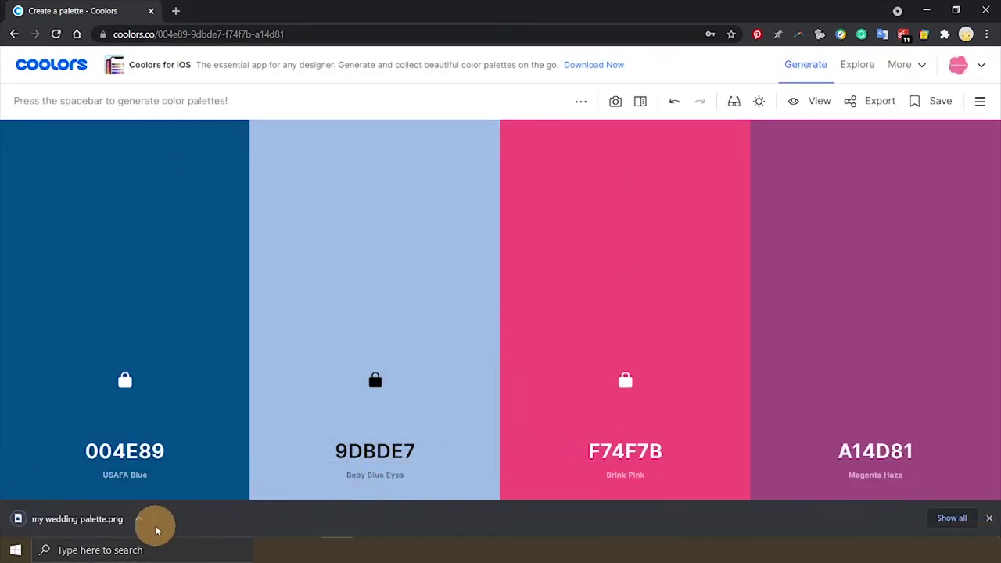
pyautogui.click(139, 519)
pyautogui.click(156, 436)
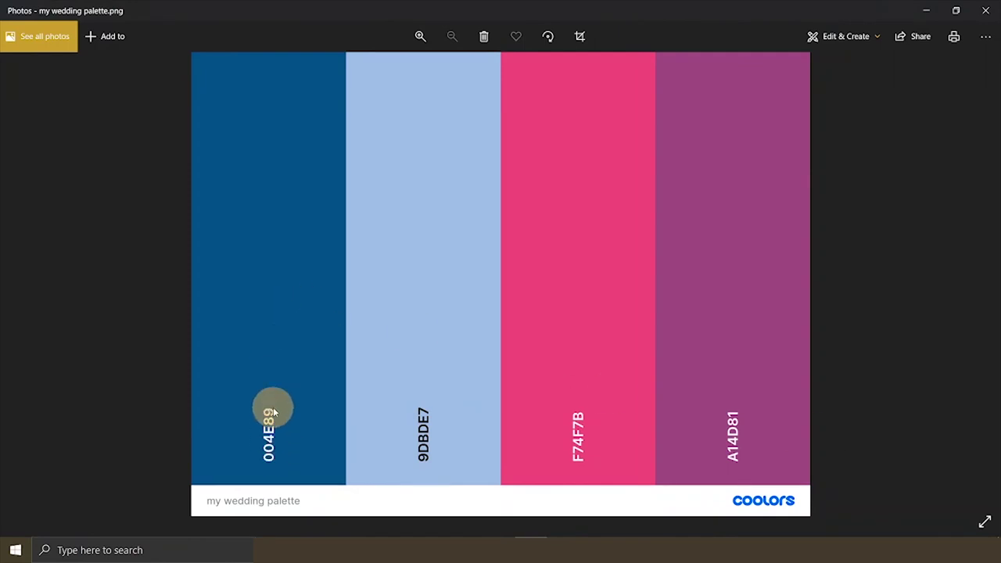
pyautogui.click(983, 10)
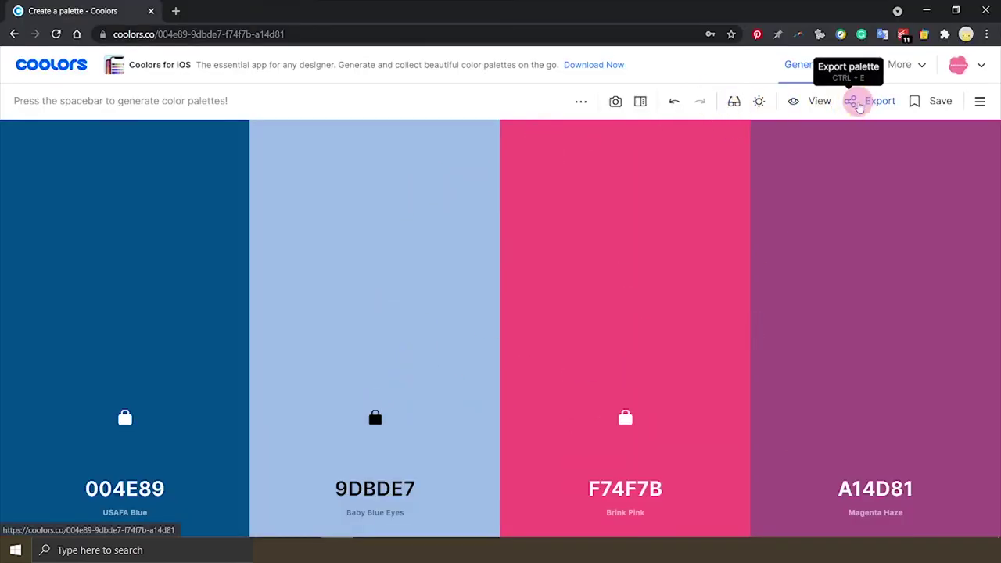
# Copy the four-colour palette's URL to the clipboard via Export
pyautogui.click(858, 105)
pyautogui.click(396, 263)
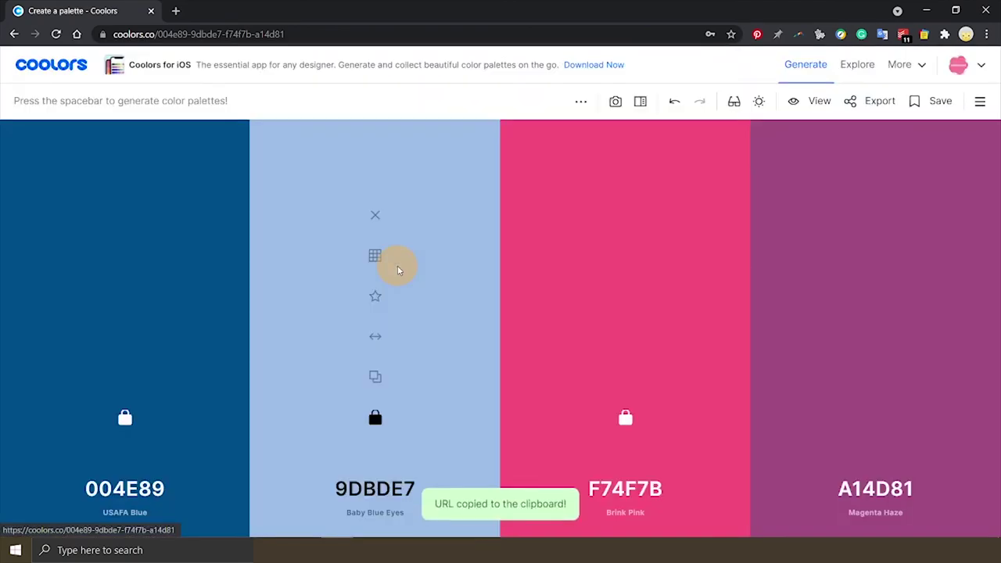